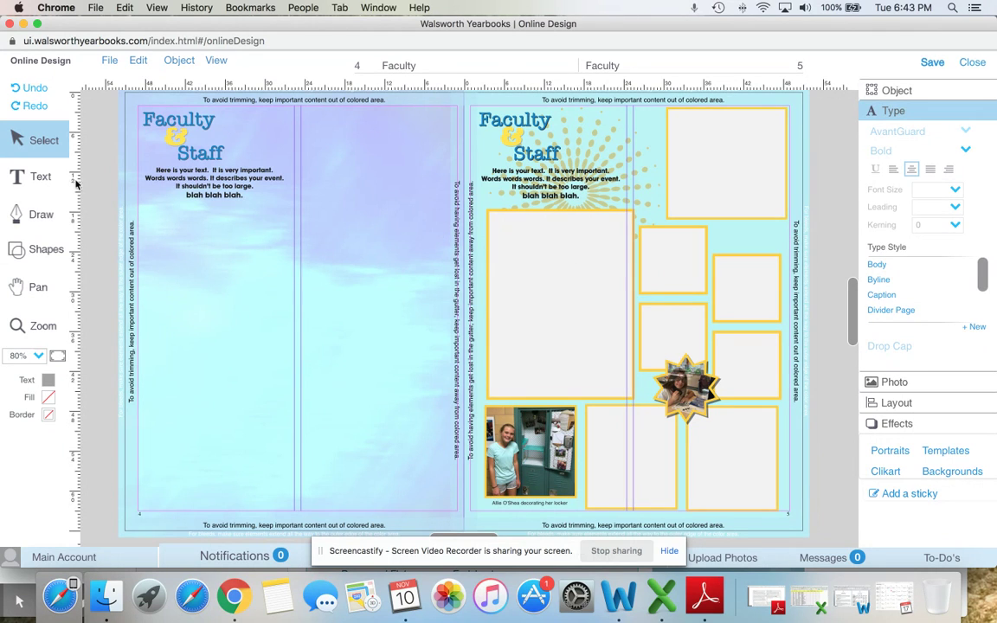
Add a square shape to the spread and place it near the middle of page 4.
{"action": "left_click", "coordinate": [46, 252]}
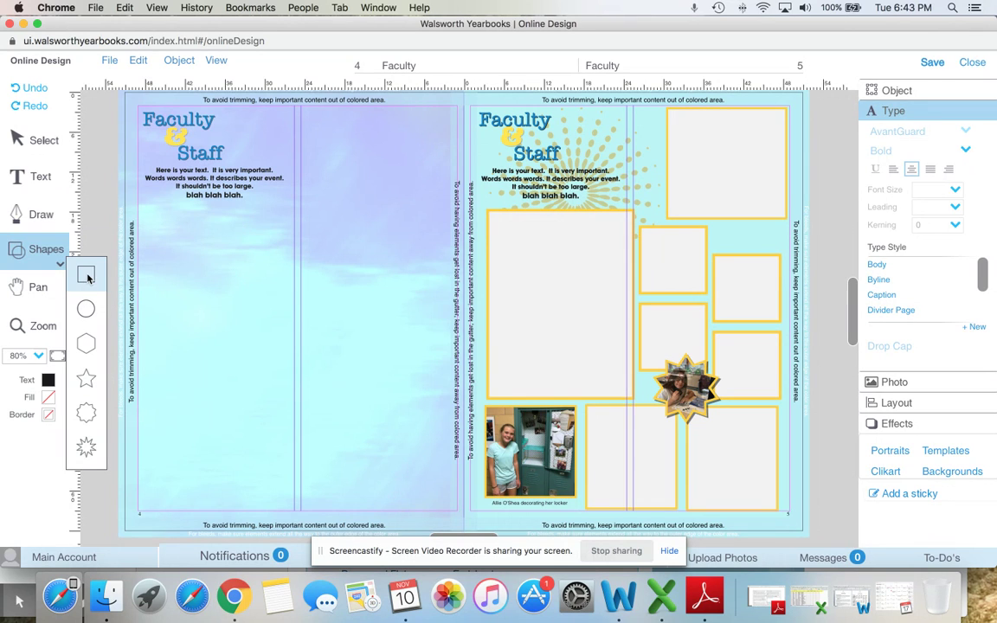
{"action": "left_click", "coordinate": [88, 277]}
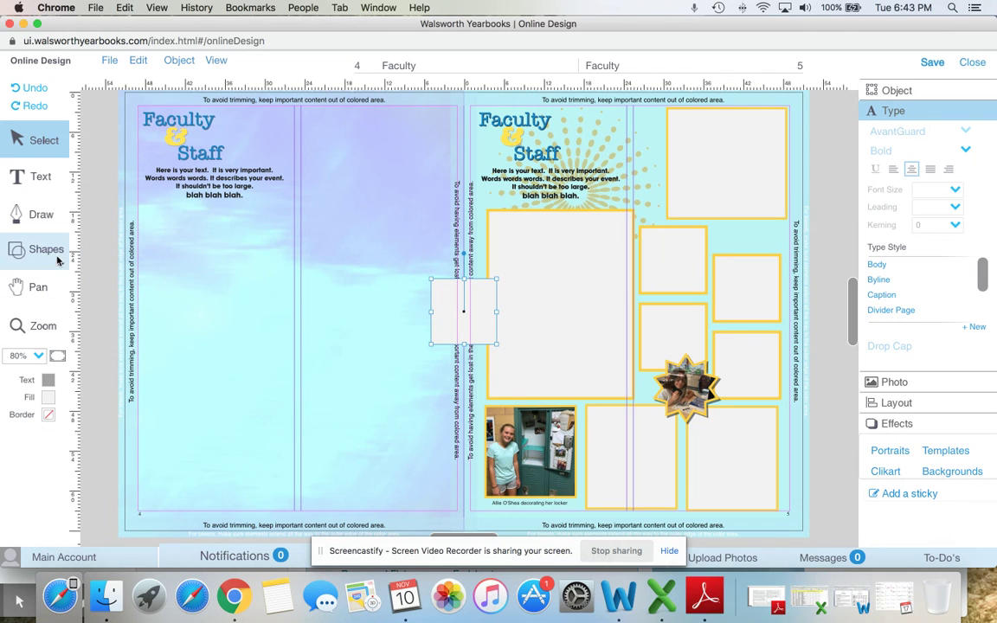
{"action": "left_click_drag", "start_coordinate": [479, 305], "coordinate": [265, 265]}
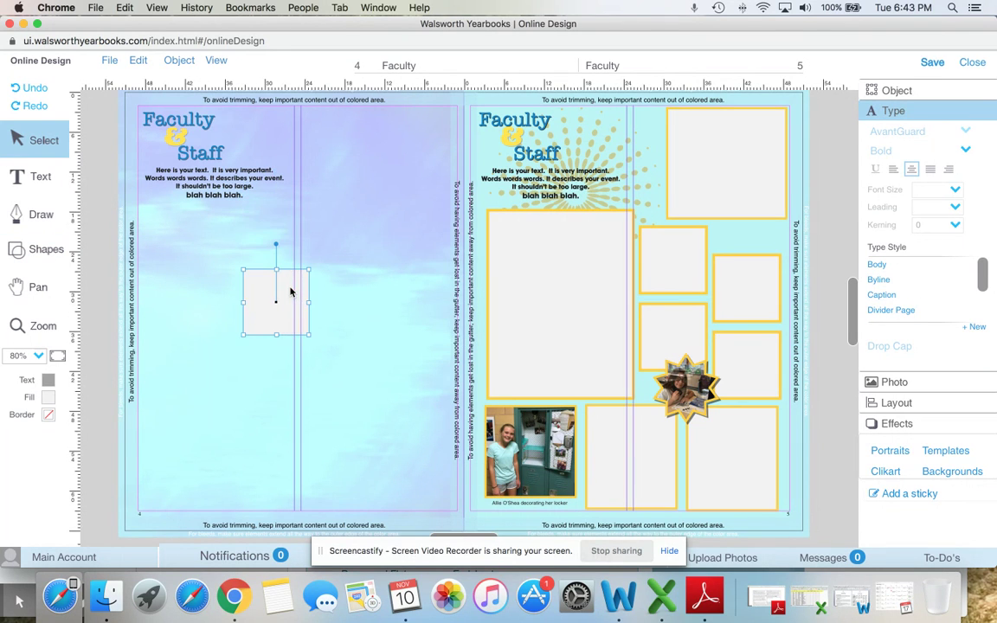
Fill the square with pink swatch F0580 and move it below the text near page 4's outer edge.
{"action": "left_click", "coordinate": [47, 397]}
{"action": "left_click", "coordinate": [98, 396]}
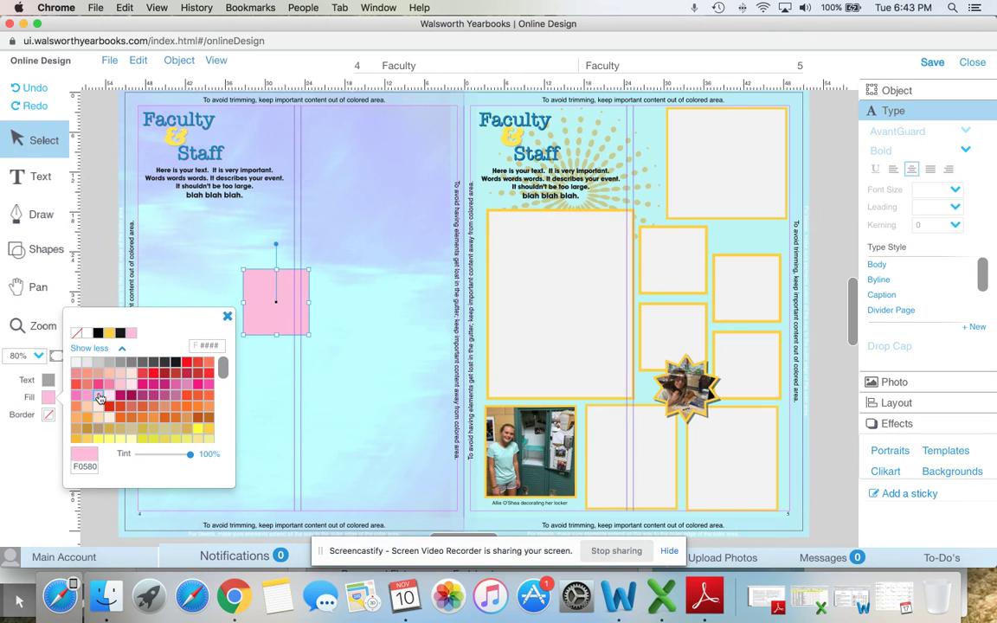
{"action": "left_click", "coordinate": [298, 316]}
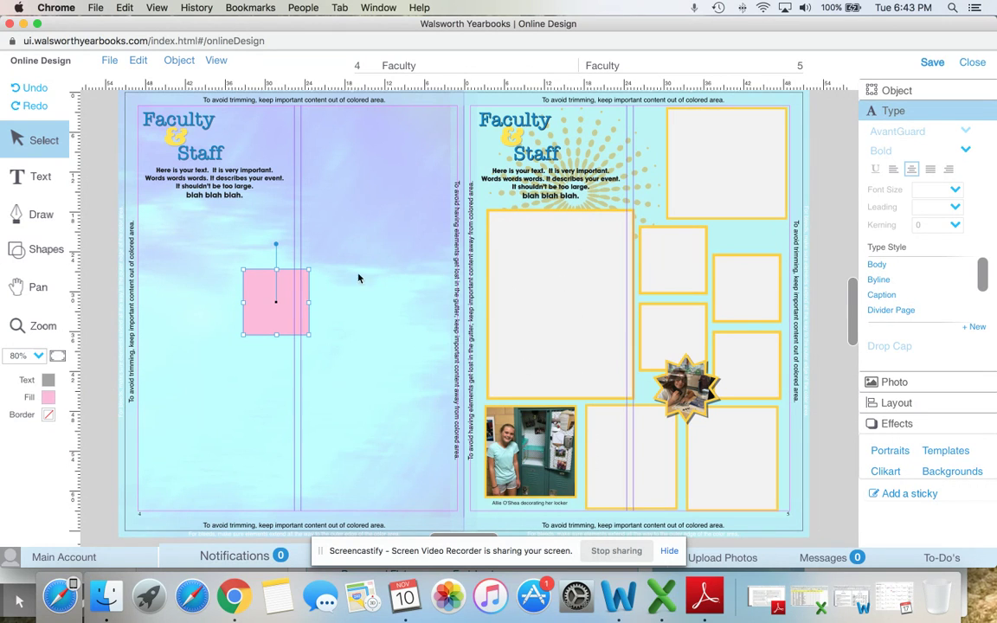
{"action": "left_click_drag", "start_coordinate": [267, 319], "coordinate": [180, 290]}
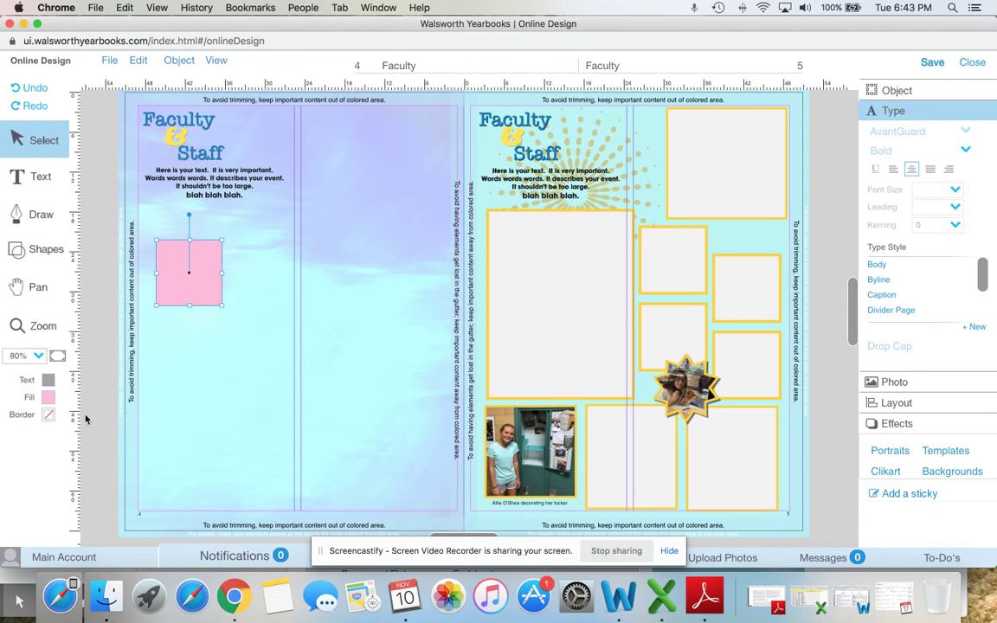
Give the pink square a purple F3690 border and move it to the horizontal middle of page 4.
{"action": "left_click", "coordinate": [49, 416]}
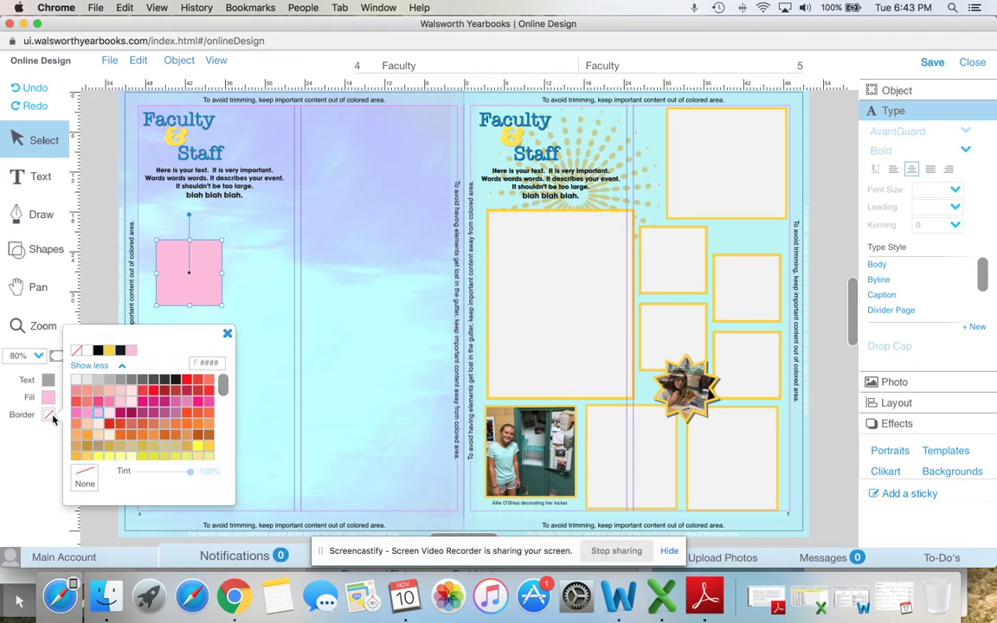
{"action": "left_click_drag", "start_coordinate": [222, 384], "coordinate": [225, 424]}
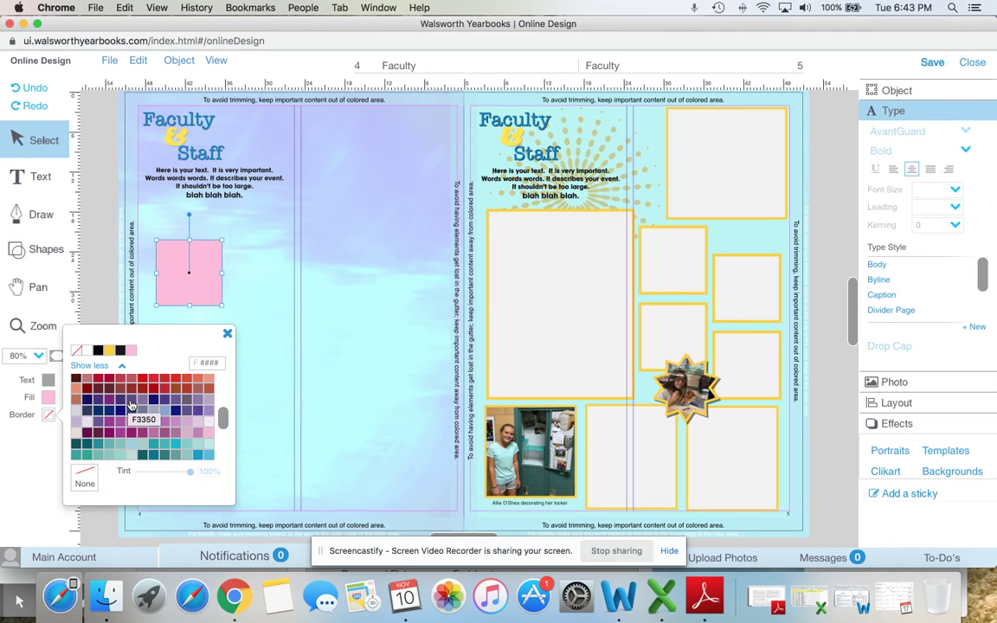
{"action": "left_click", "coordinate": [98, 421]}
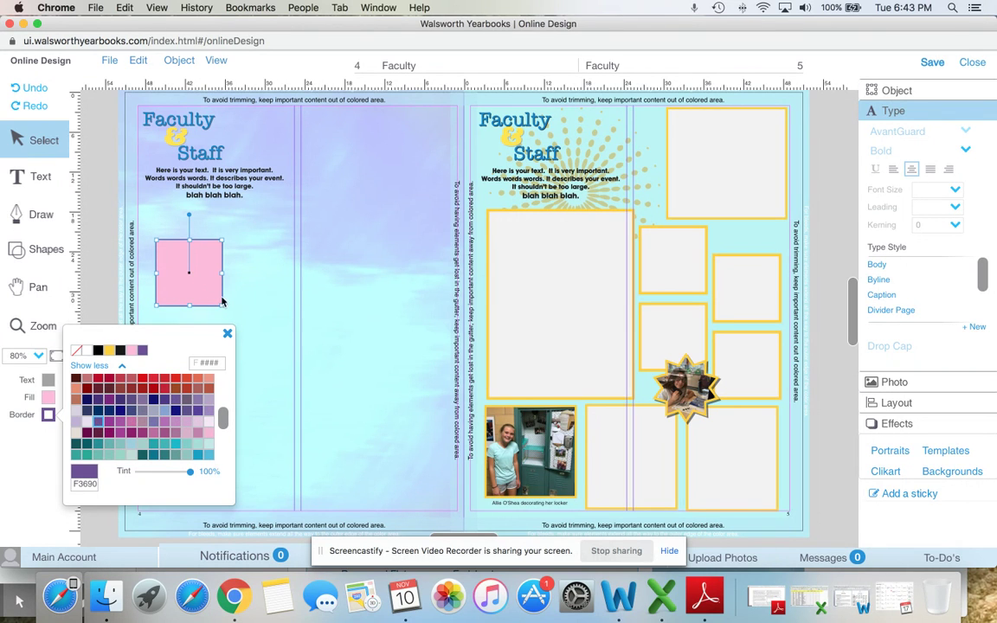
{"action": "left_click_drag", "start_coordinate": [194, 287], "coordinate": [307, 287]}
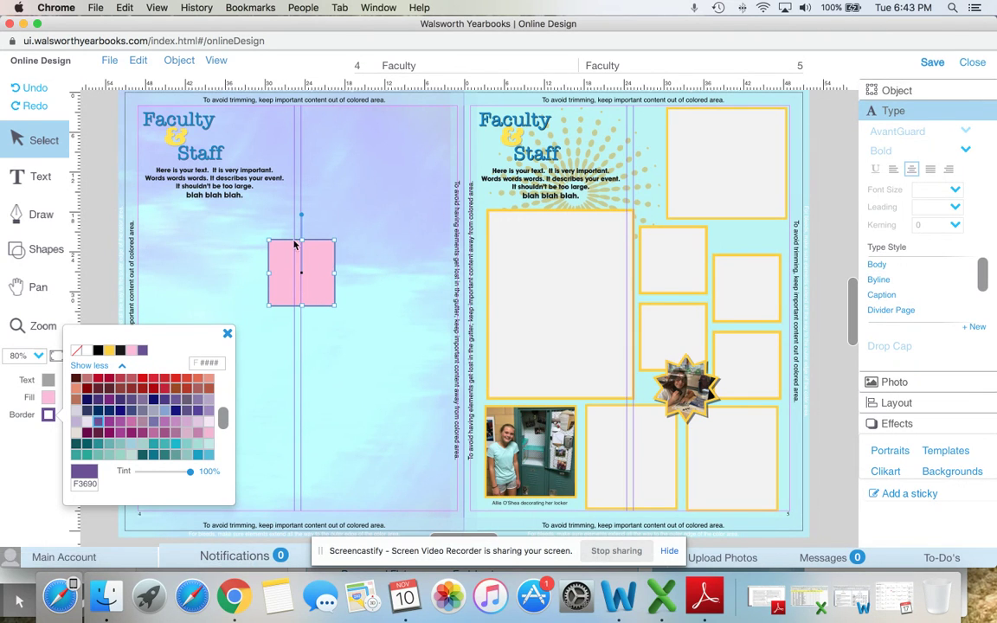
Set the pink square's border thickness to 4 pts.
{"action": "left_click", "coordinate": [897, 91]}
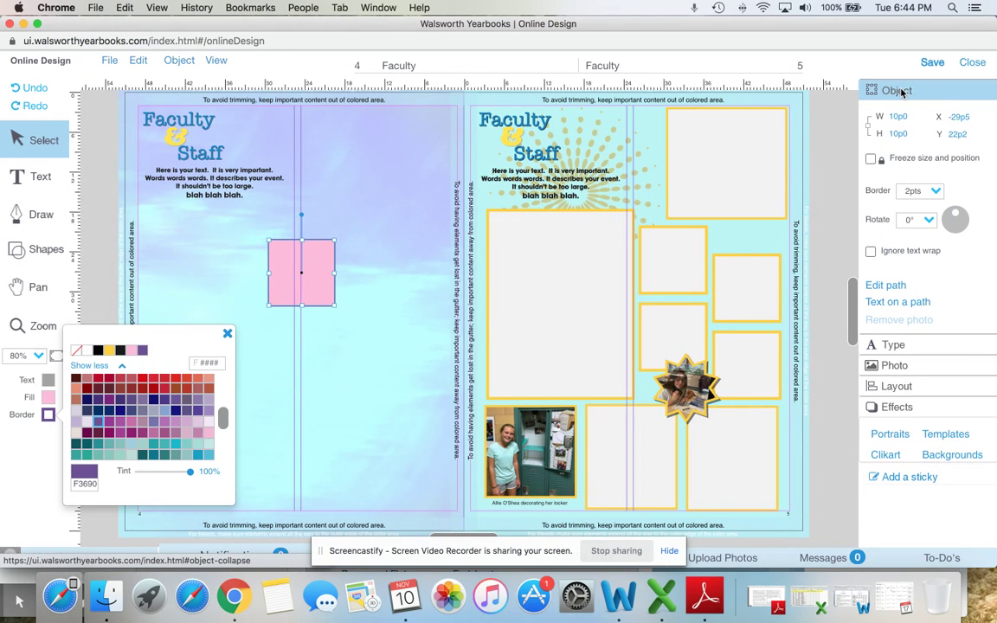
{"action": "left_click", "coordinate": [935, 192]}
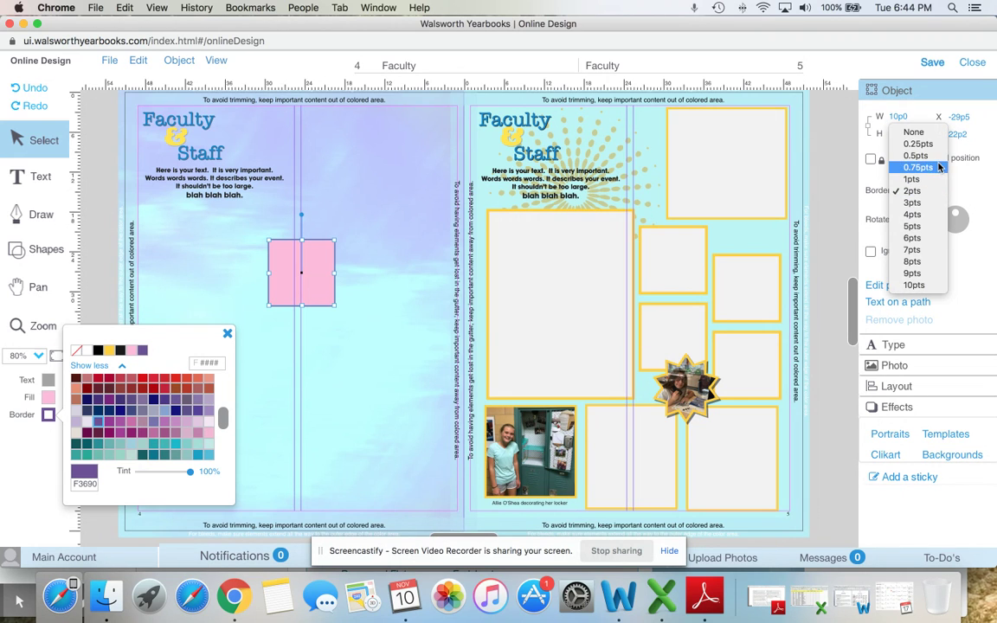
{"action": "left_click", "coordinate": [941, 167]}
{"action": "left_click", "coordinate": [935, 191]}
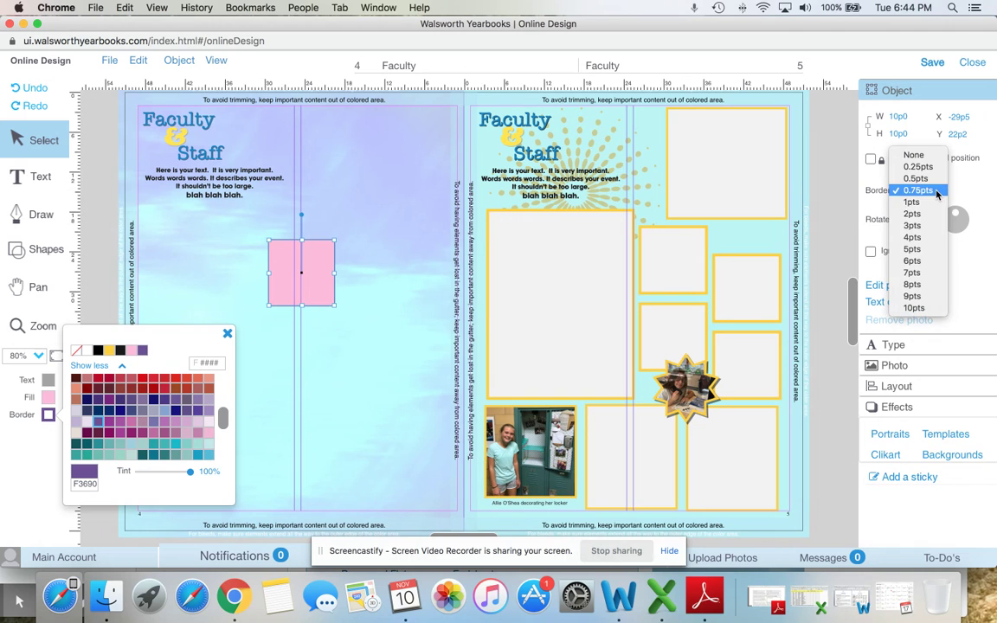
{"action": "left_click", "coordinate": [935, 239]}
{"action": "left_click", "coordinate": [405, 287]}
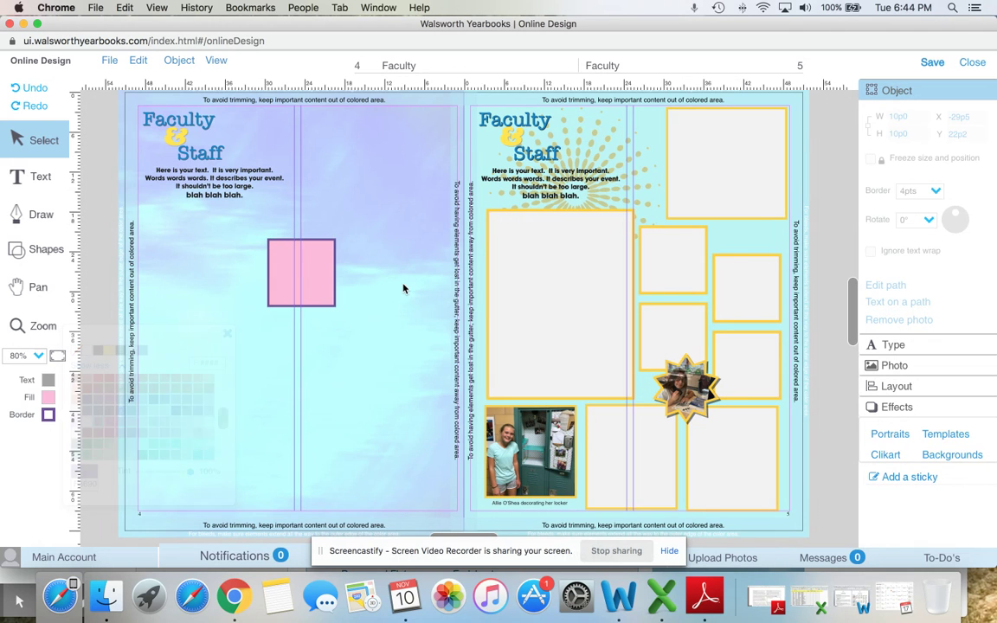
Place the pink square in page 4's upper corner near the gutter and stretch it to about 24p7 wide by 16p0.5 high.
{"action": "left_click_drag", "start_coordinate": [310, 289], "coordinate": [430, 152]}
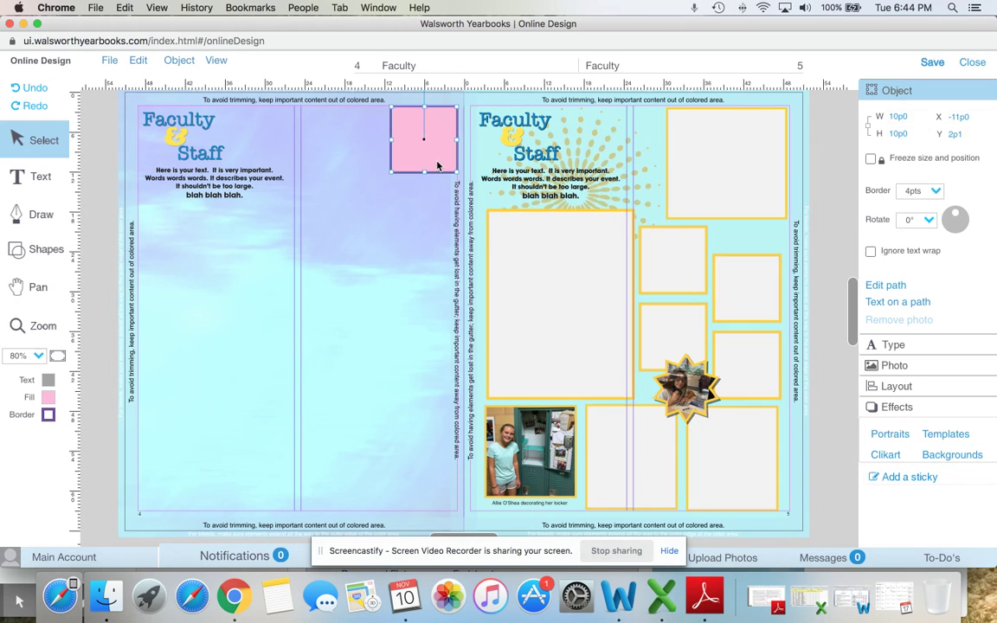
{"action": "left_click_drag", "start_coordinate": [425, 172], "coordinate": [424, 213]}
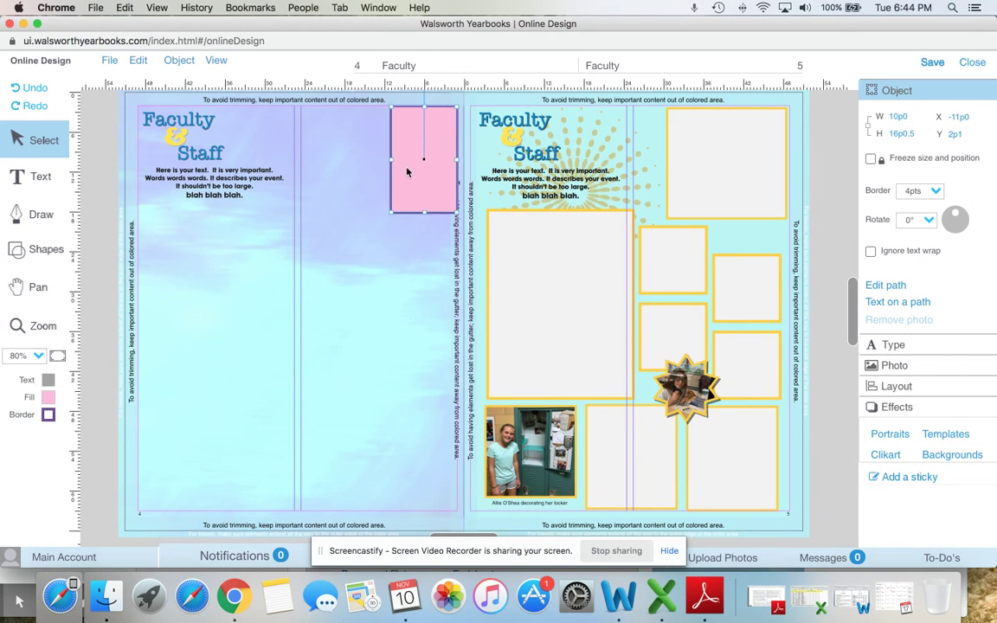
{"action": "left_click_drag", "start_coordinate": [390, 159], "coordinate": [294, 160]}
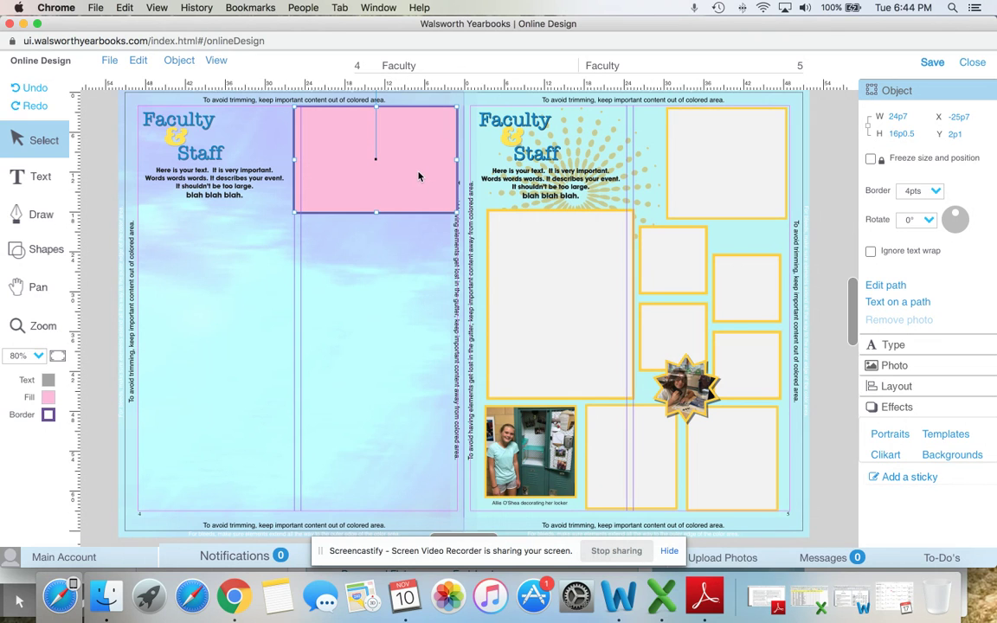
{"action": "mouse_move", "coordinate": [418, 177]}
{"action": "left_mouse_down"}
{"action": "mouse_move", "coordinate": [419, 189]}
{"action": "mouse_move", "coordinate": [423, 164]}
{"action": "left_mouse_up"}
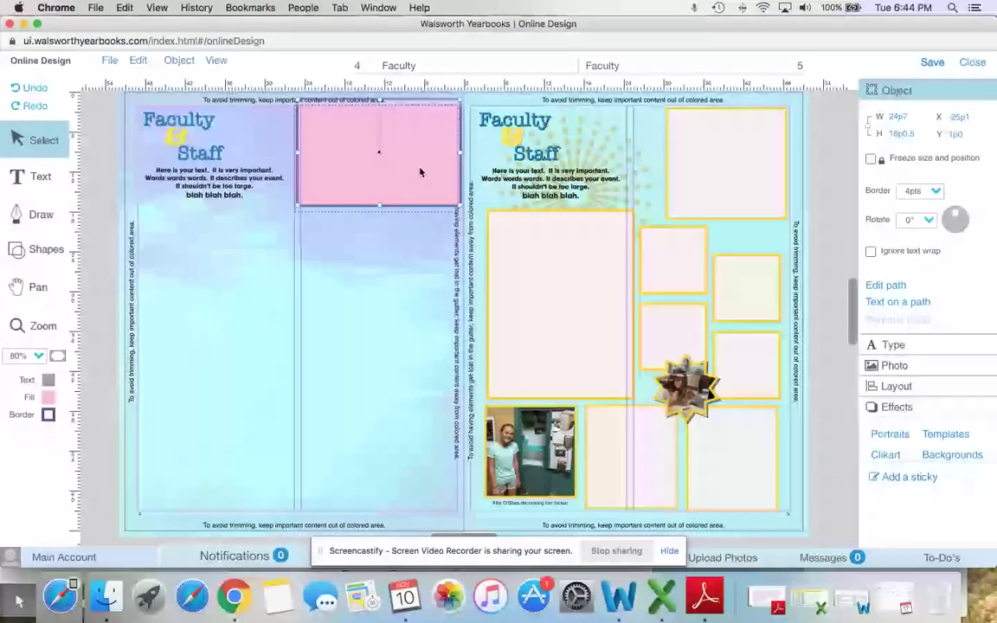
{"action": "left_click_drag", "start_coordinate": [420, 172], "coordinate": [419, 173]}
{"action": "left_click", "coordinate": [394, 247]}
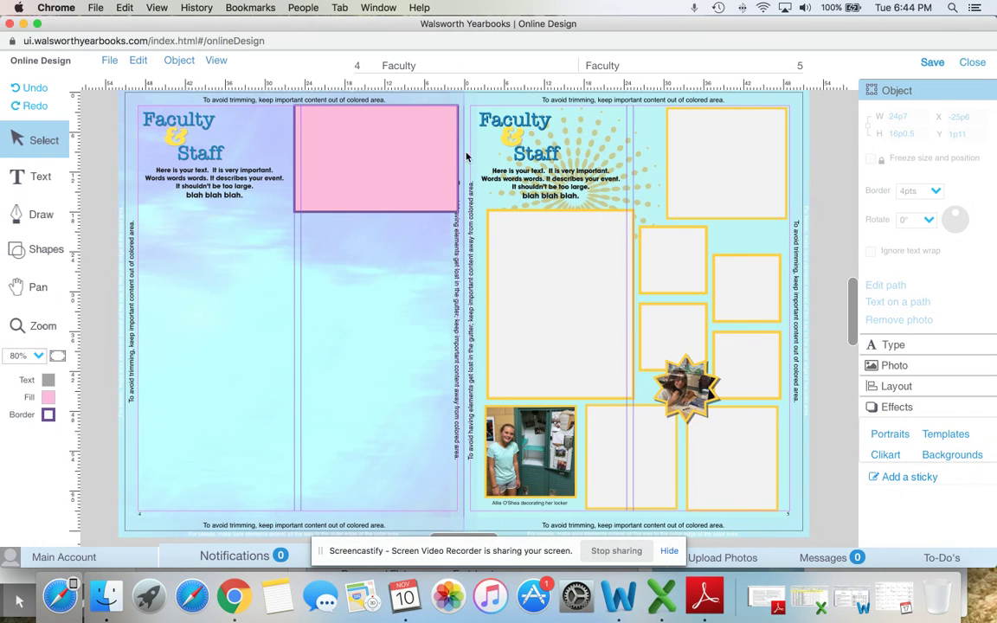
Duplicate the pink rectangle below page 4's text at the outer margin, narrowing the copy to about 23p6.5 wide.
{"action": "left_click", "coordinate": [396, 165]}
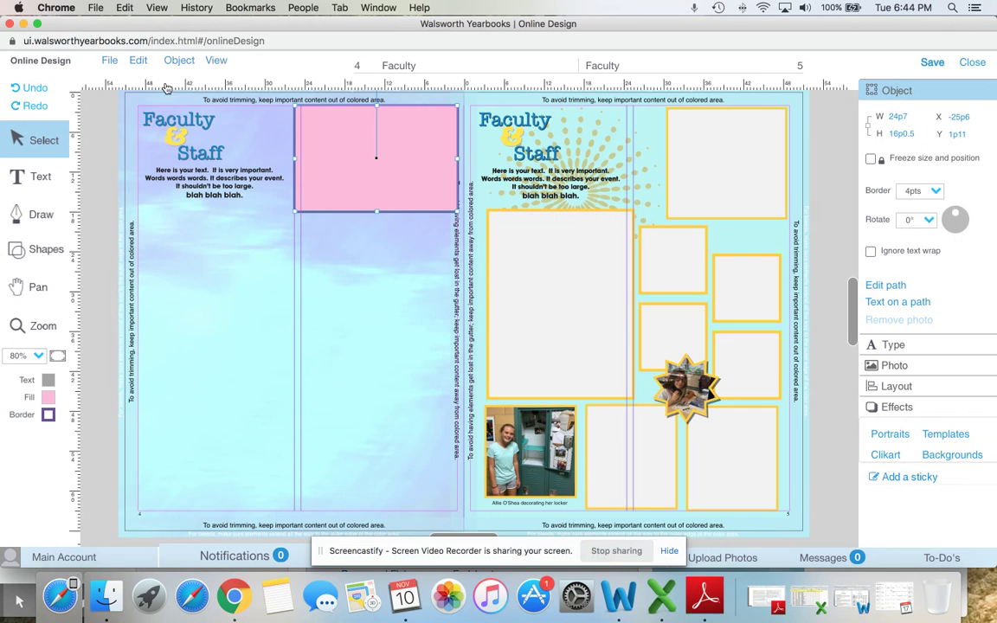
{"action": "left_click", "coordinate": [138, 60]}
{"action": "left_click", "coordinate": [153, 144]}
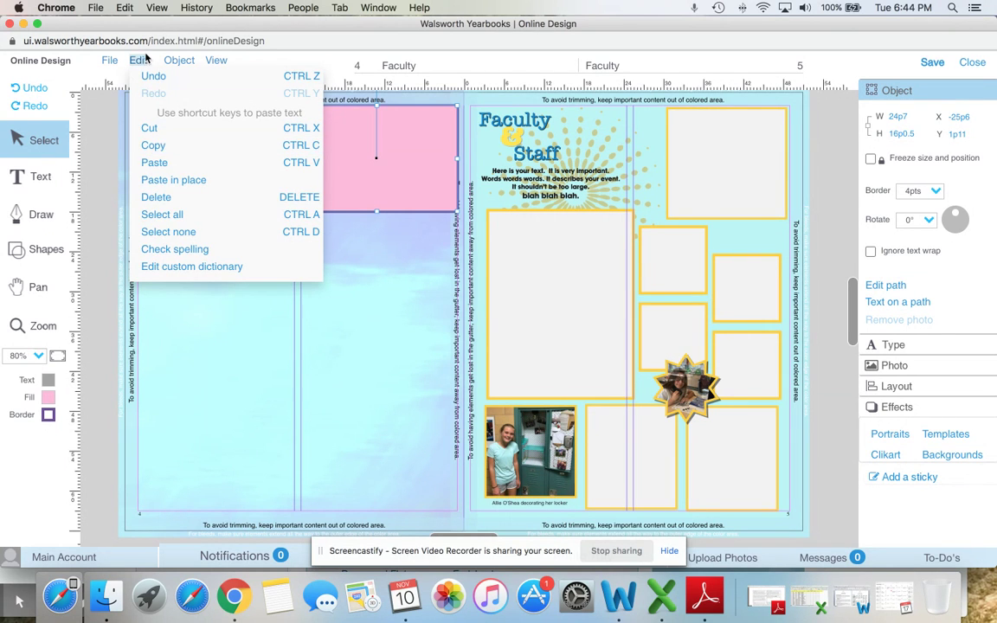
{"action": "left_click", "coordinate": [156, 162]}
{"action": "left_click_drag", "start_coordinate": [433, 295], "coordinate": [187, 254]}
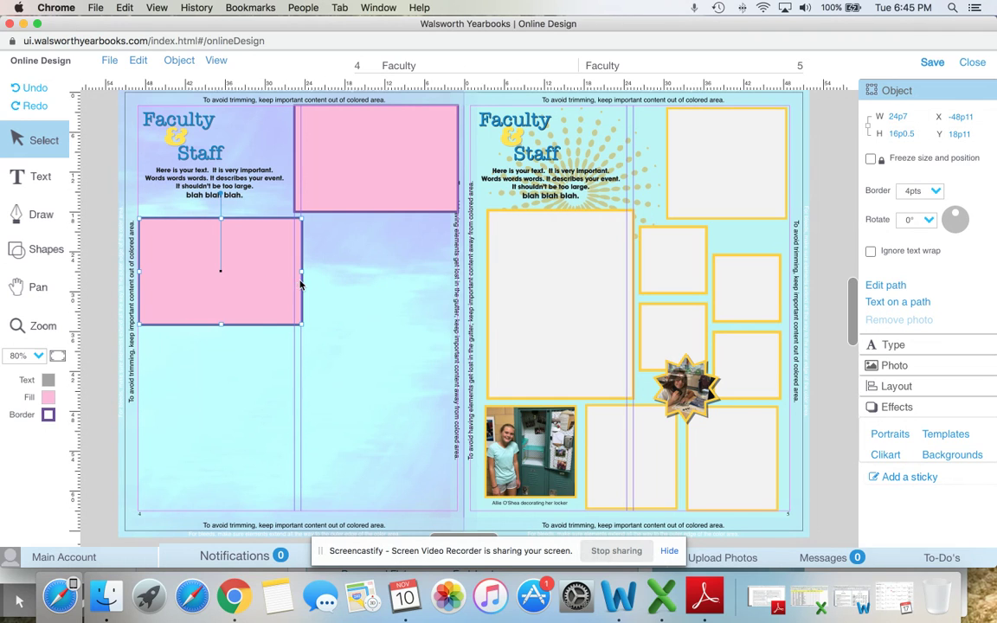
{"action": "left_click_drag", "start_coordinate": [302, 272], "coordinate": [295, 272]}
{"action": "left_click", "coordinate": [352, 285]}
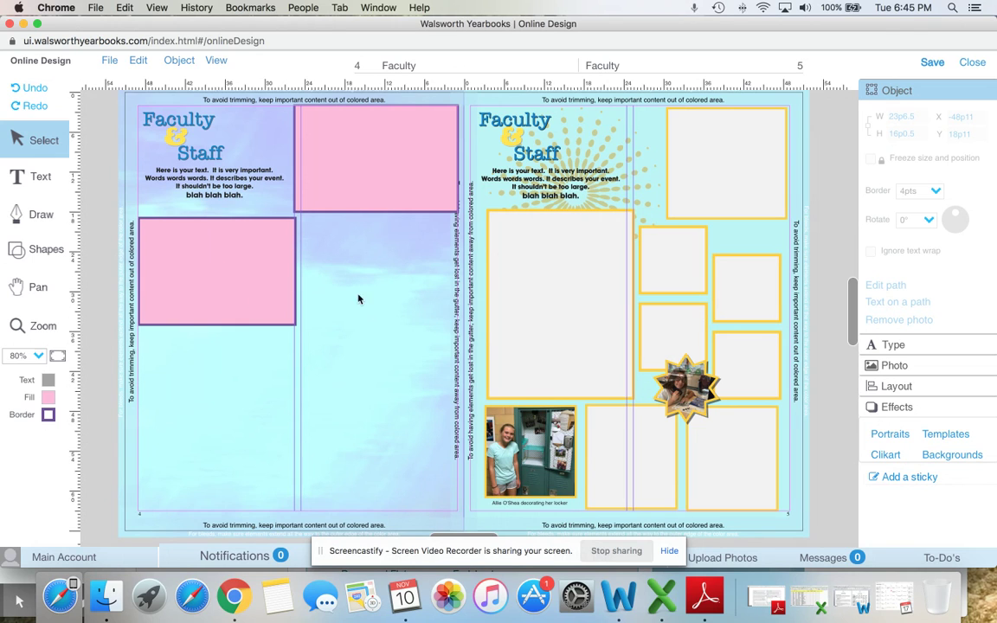
Copy the four small yellow-bordered squares from page 5 and place the copies beneath page 4's upper pink rectangle.
{"action": "left_click", "coordinate": [696, 284]}
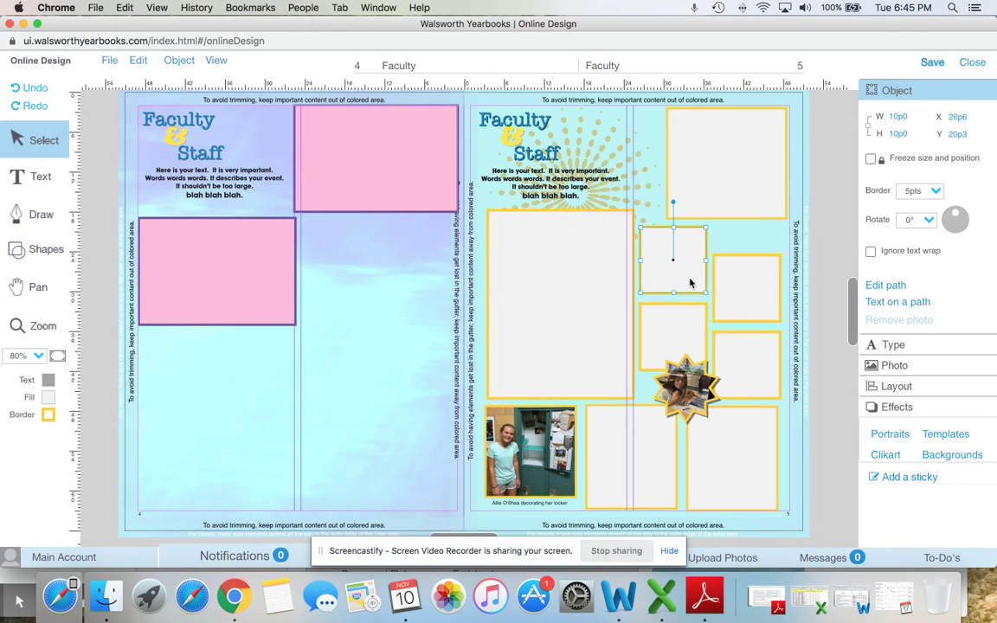
{"action": "left_click", "coordinate": [740, 294], "text": "shift"}
{"action": "left_click", "coordinate": [683, 330], "text": "shift"}
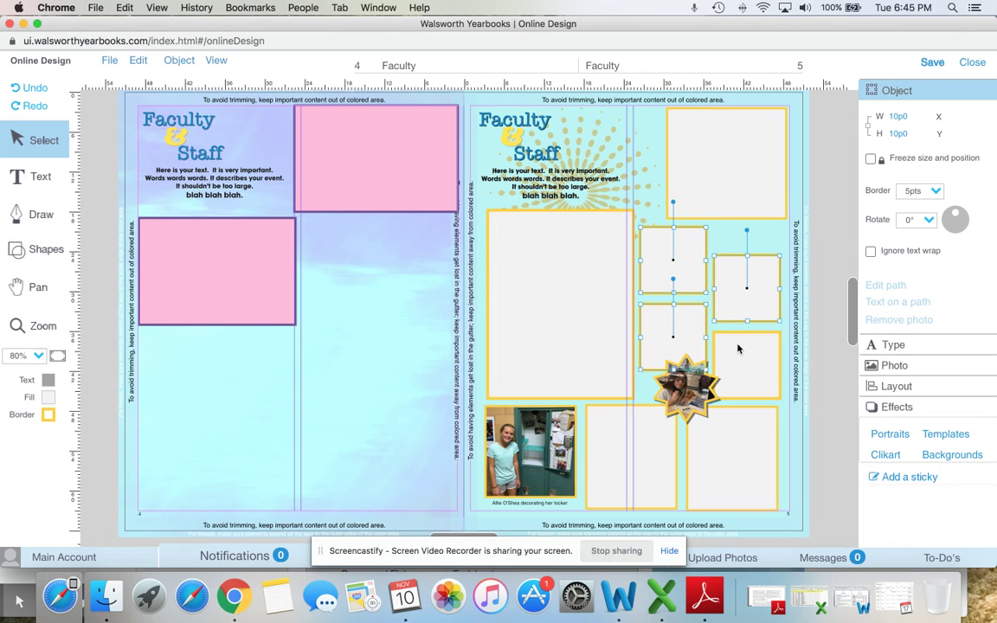
{"action": "left_click", "coordinate": [740, 351], "text": "shift"}
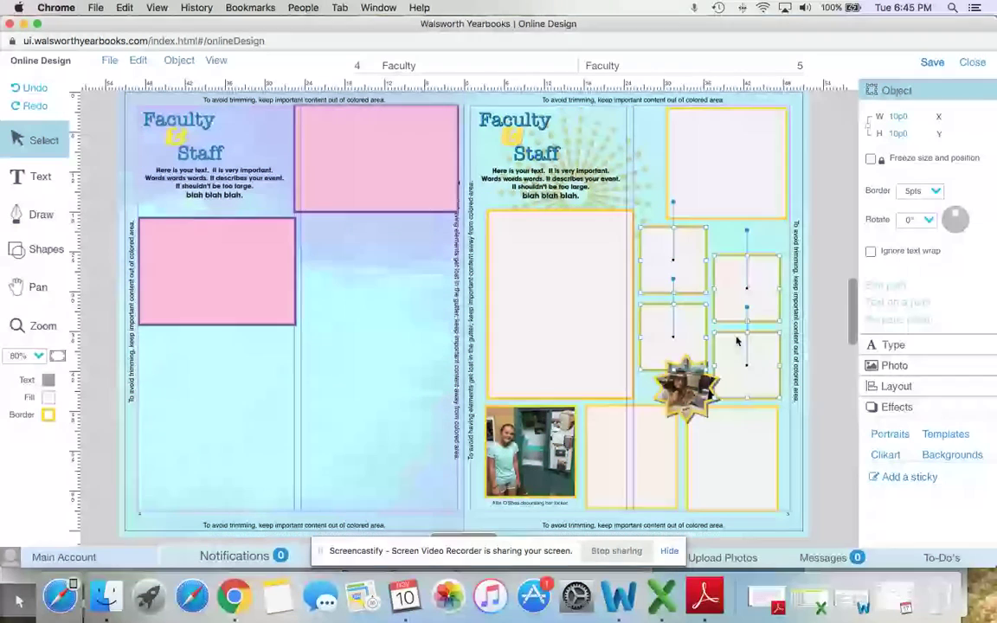
{"action": "left_click", "coordinate": [139, 61]}
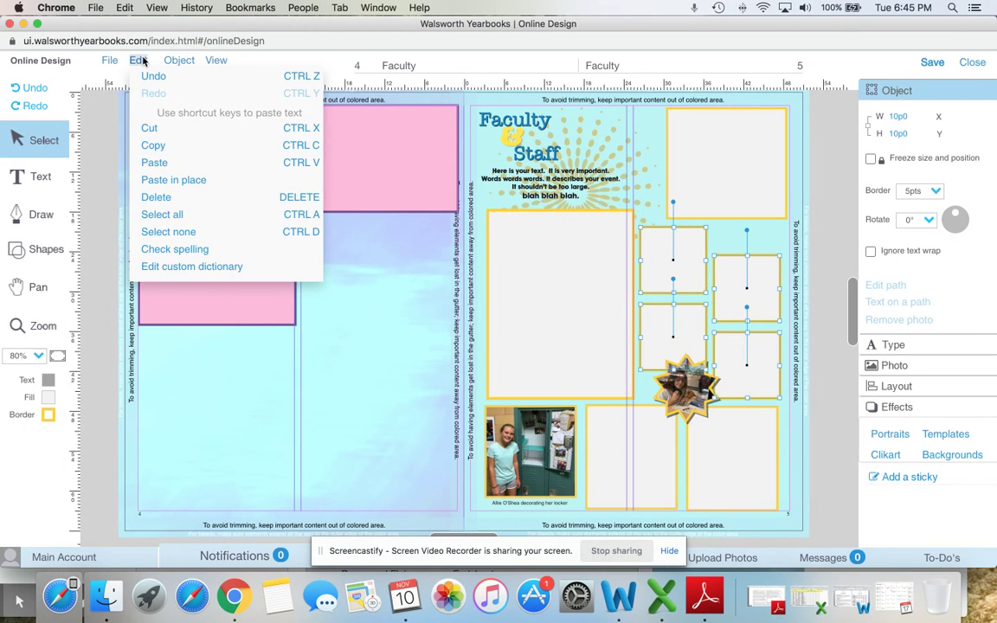
{"action": "left_click", "coordinate": [154, 162]}
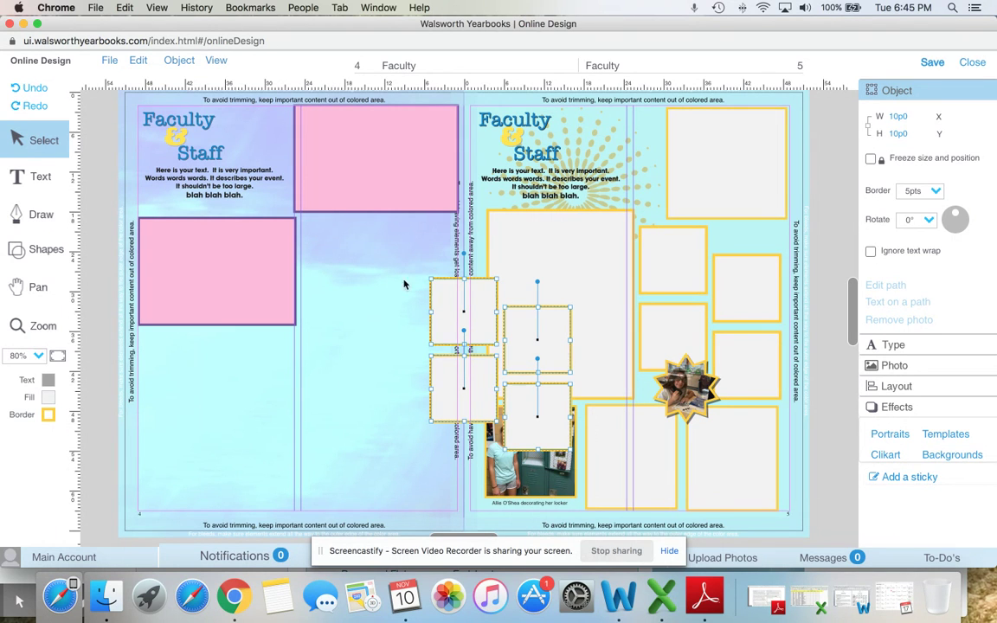
{"action": "left_click_drag", "start_coordinate": [314, 253], "coordinate": [310, 233]}
{"action": "left_click", "coordinate": [358, 412]}
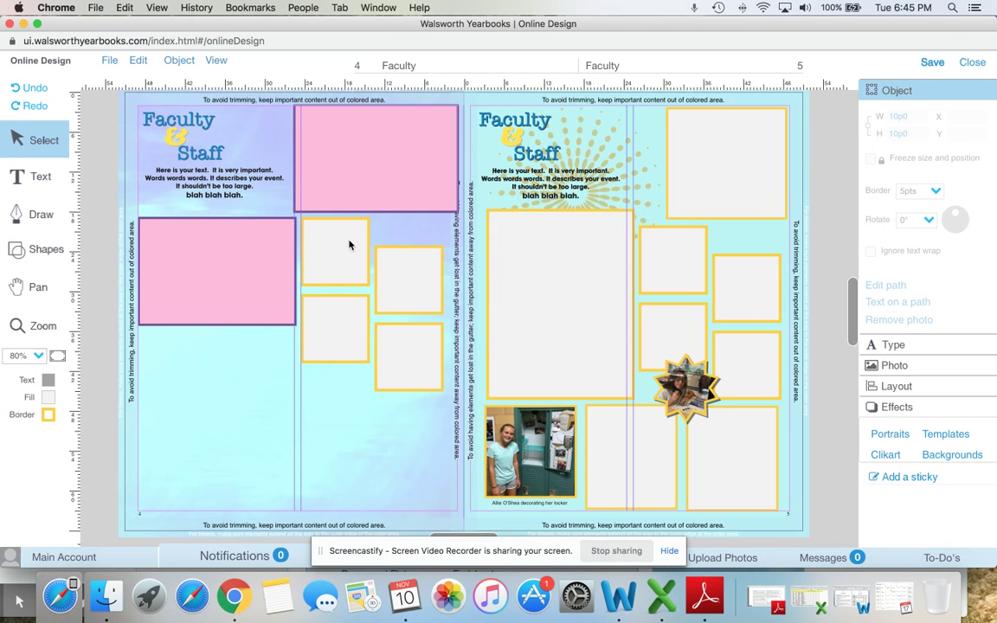
Align the top edges of the upper two small squares on page 4, after trying and undoing a left alignment.
{"action": "left_click", "coordinate": [349, 245]}
{"action": "left_click", "coordinate": [394, 260], "text": "shift"}
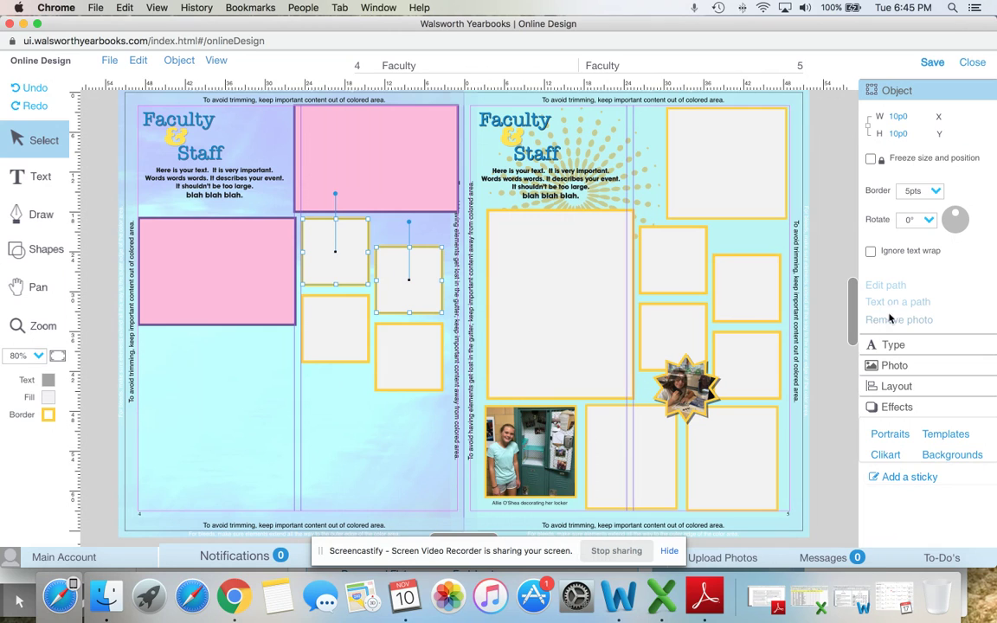
{"action": "left_click", "coordinate": [897, 389]}
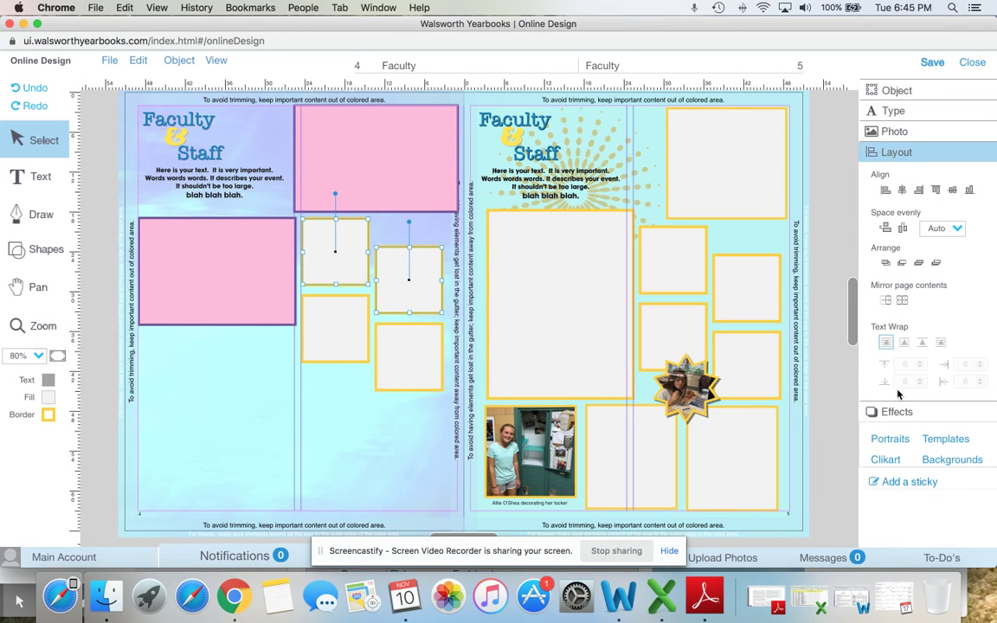
{"action": "left_click", "coordinate": [886, 192]}
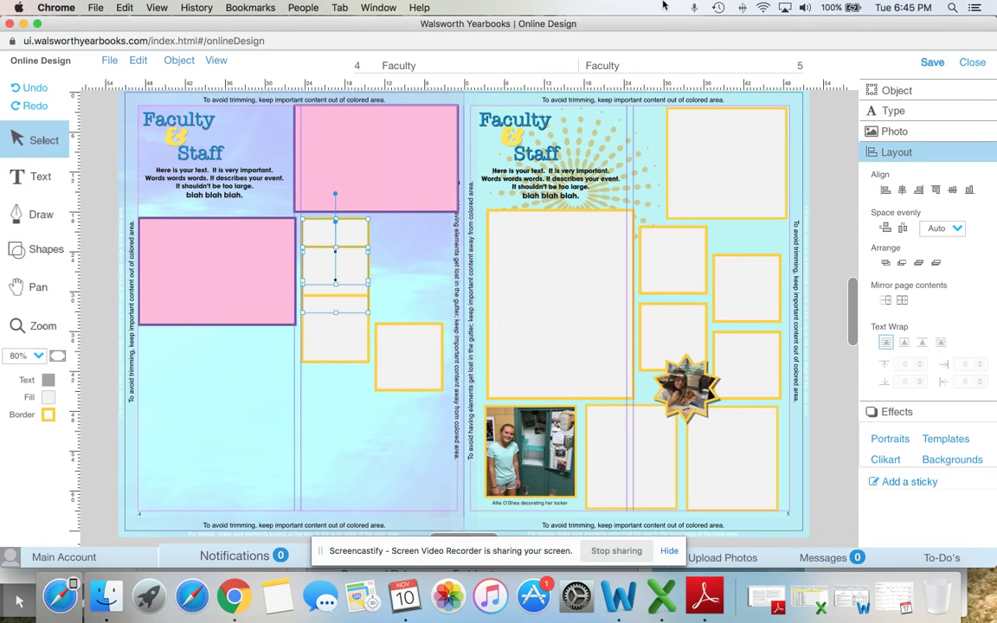
{"action": "left_click", "coordinate": [33, 88]}
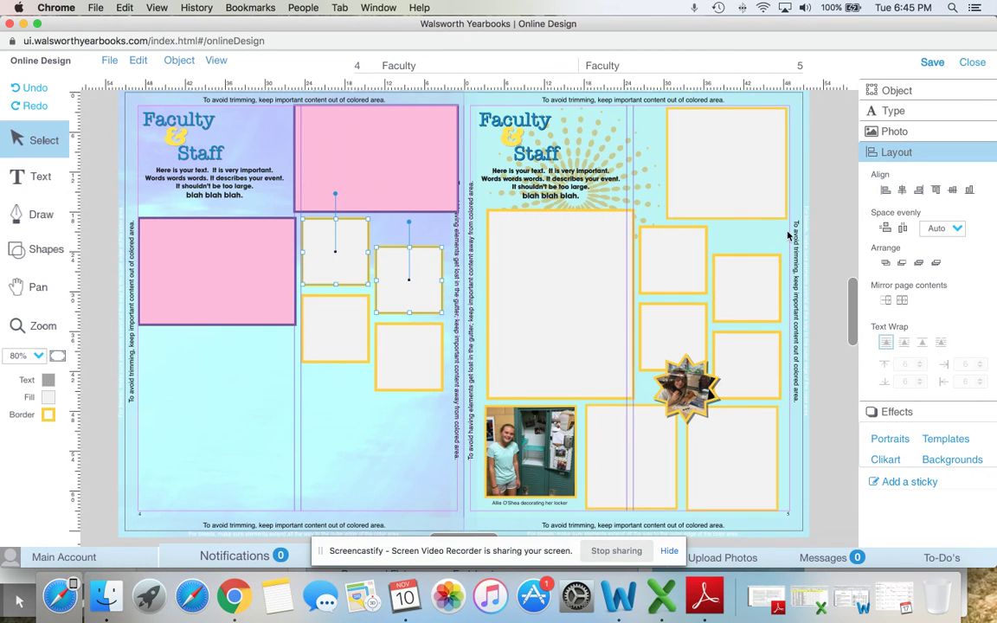
{"action": "left_click", "coordinate": [937, 192]}
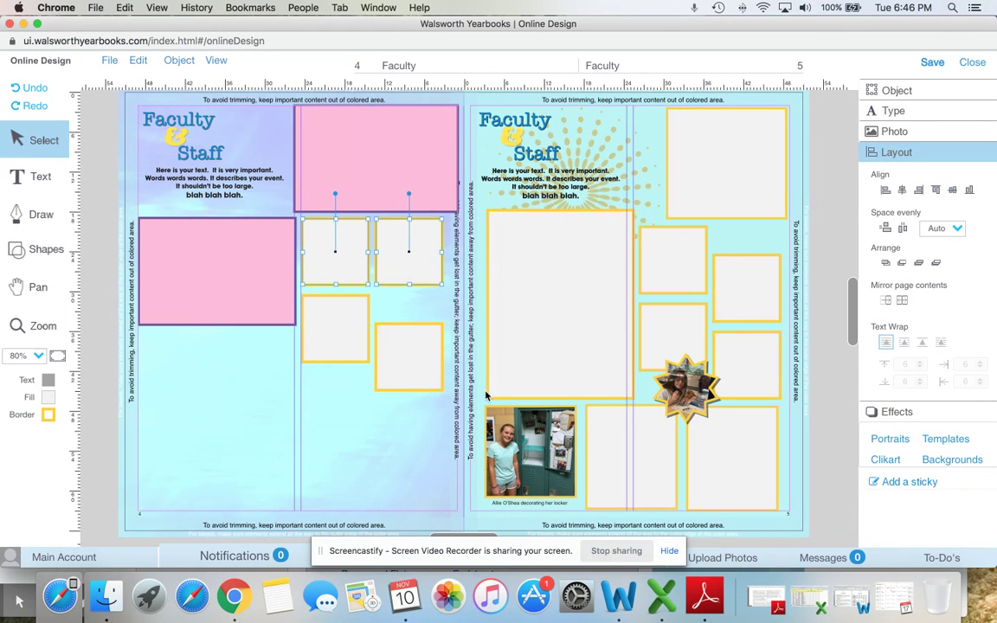
{"action": "left_click", "coordinate": [390, 423]}
Align the top edges of the lower two small yellow-bordered squares on page 4.
{"action": "left_click", "coordinate": [334, 326]}
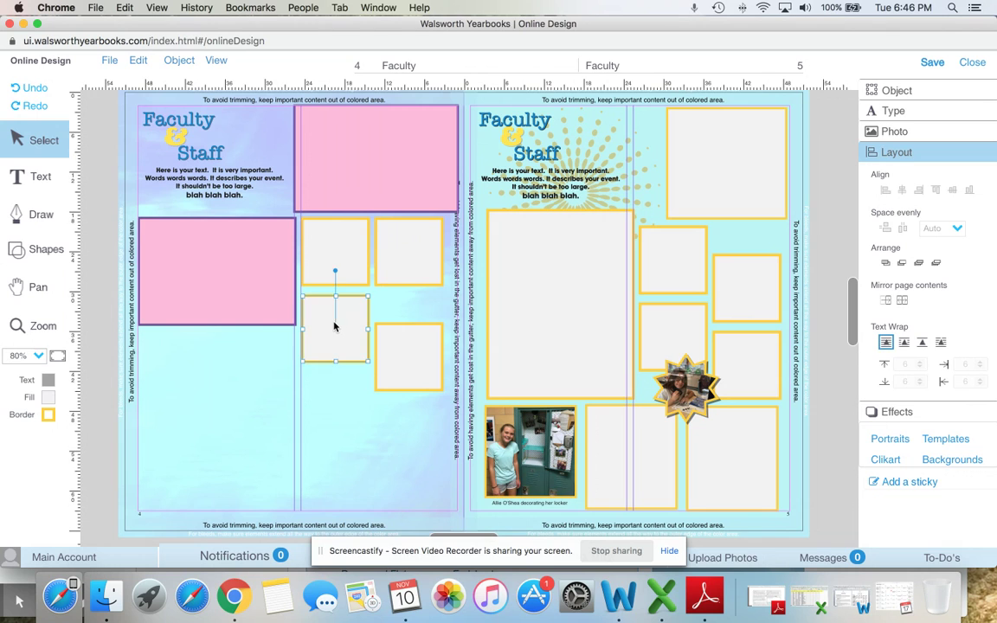
{"action": "left_click", "coordinate": [404, 339], "text": "shift"}
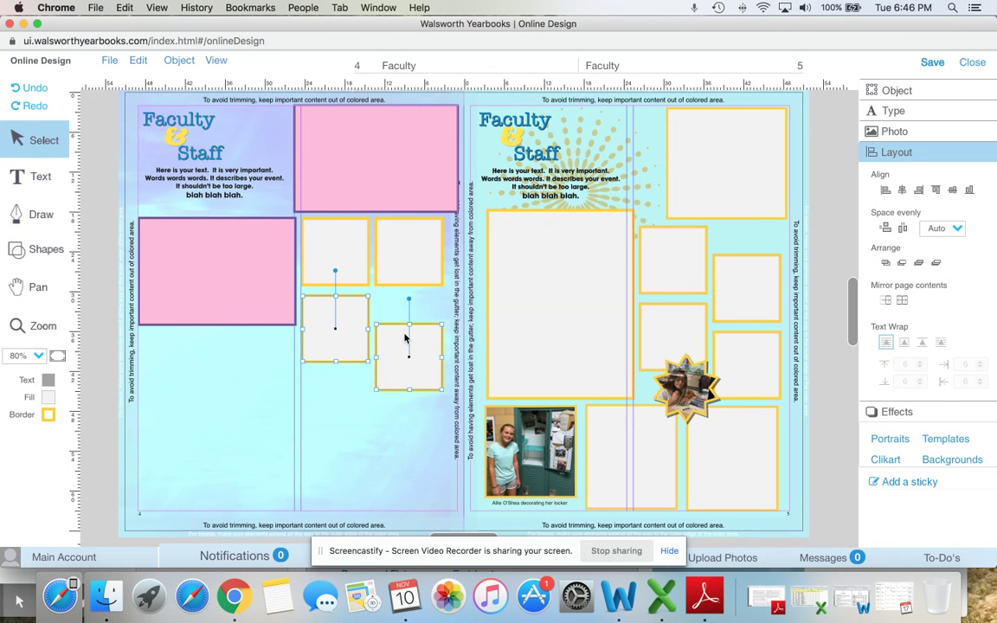
{"action": "left_click", "coordinate": [936, 190]}
{"action": "left_click", "coordinate": [432, 421]}
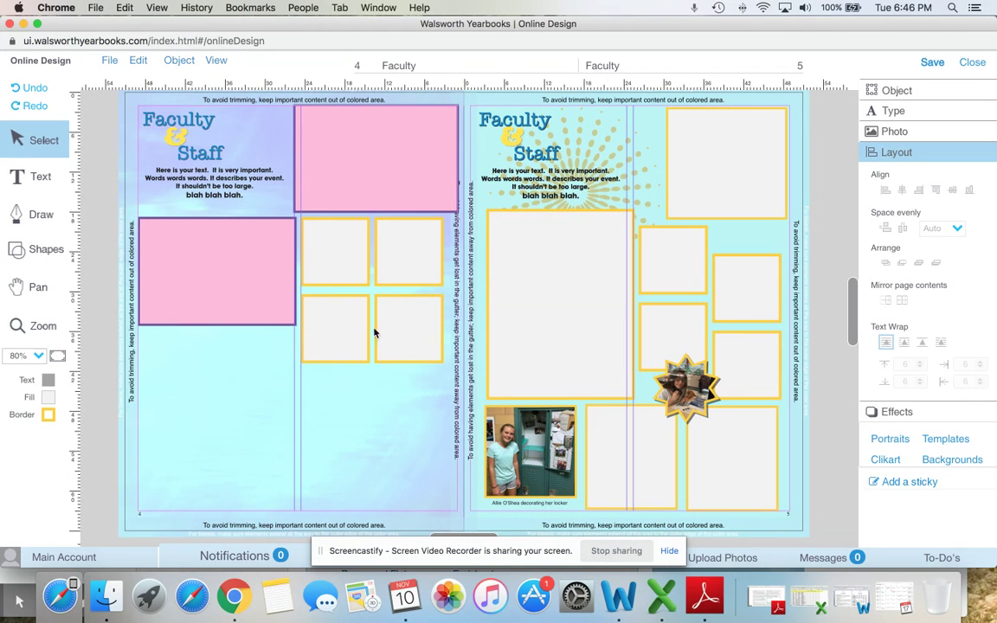
Shift all four small squares on page 4 together slightly toward the gutter, centring the group beneath the upper pink rectangle.
{"action": "left_click_drag", "start_coordinate": [434, 387], "coordinate": [340, 264]}
{"action": "key", "text": "Right"}
{"action": "key", "text": "Right"}
{"action": "key", "text": "Right"}
{"action": "key", "text": "Right"}
{"action": "key", "text": "Right"}
{"action": "key", "text": "Right"}
{"action": "key", "text": "Right"}
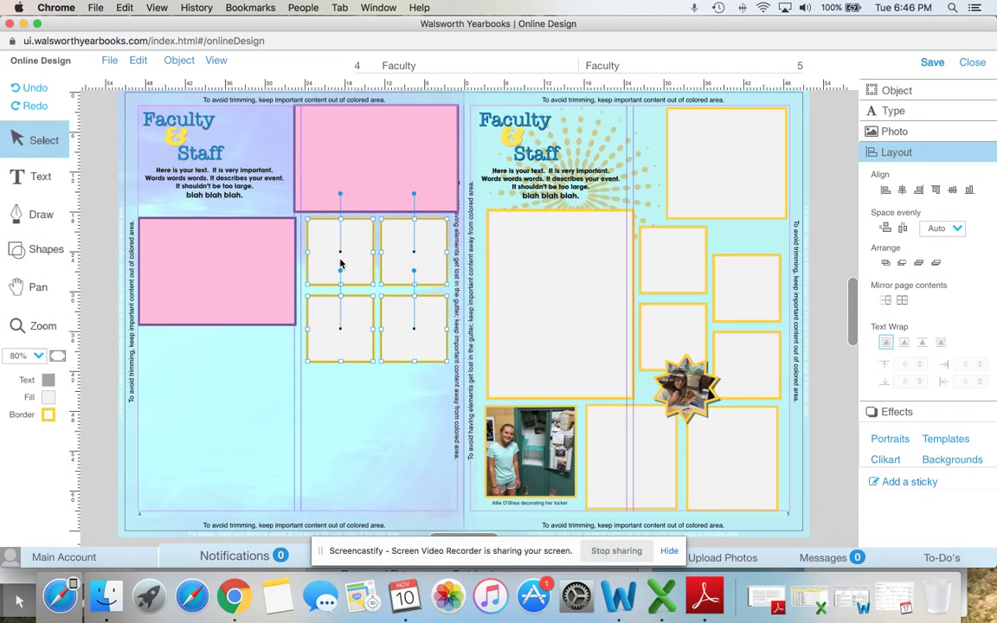
{"action": "left_click", "coordinate": [349, 412]}
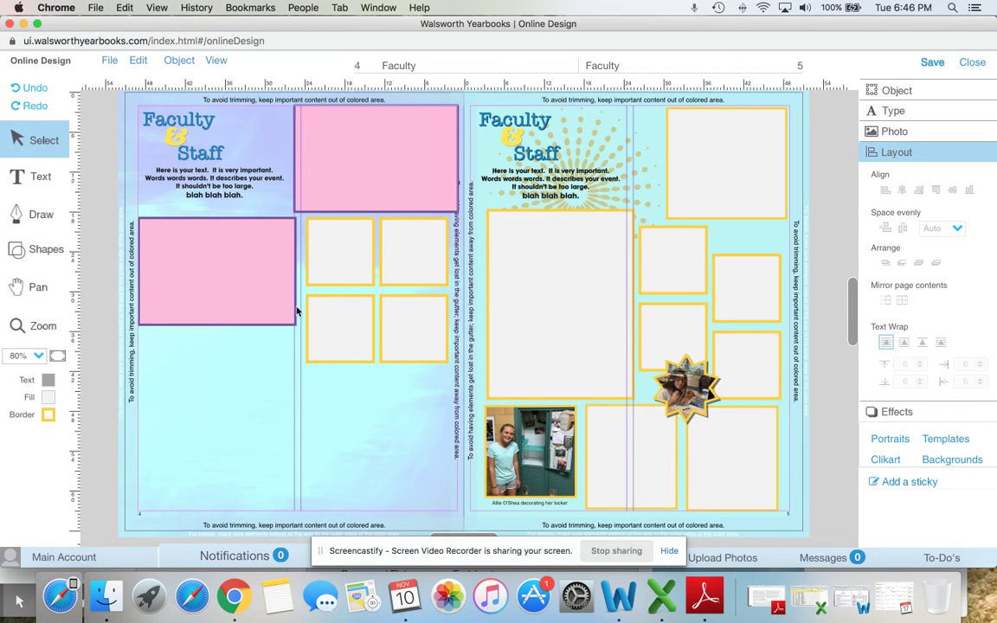
{"action": "left_click", "coordinate": [40, 217]}
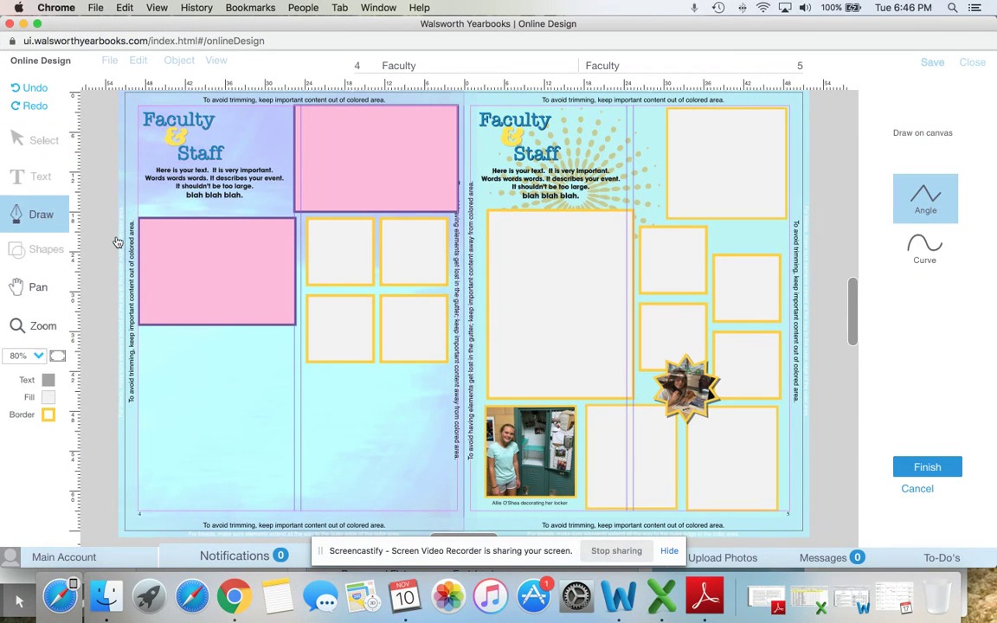
{"action": "left_click", "coordinate": [920, 489]}
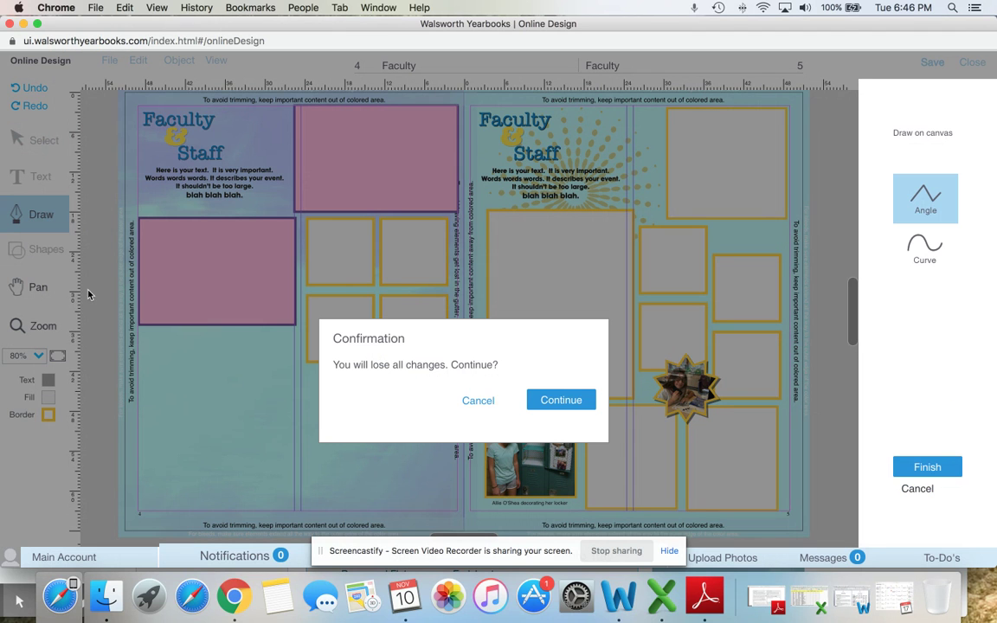
{"action": "left_click", "coordinate": [568, 407]}
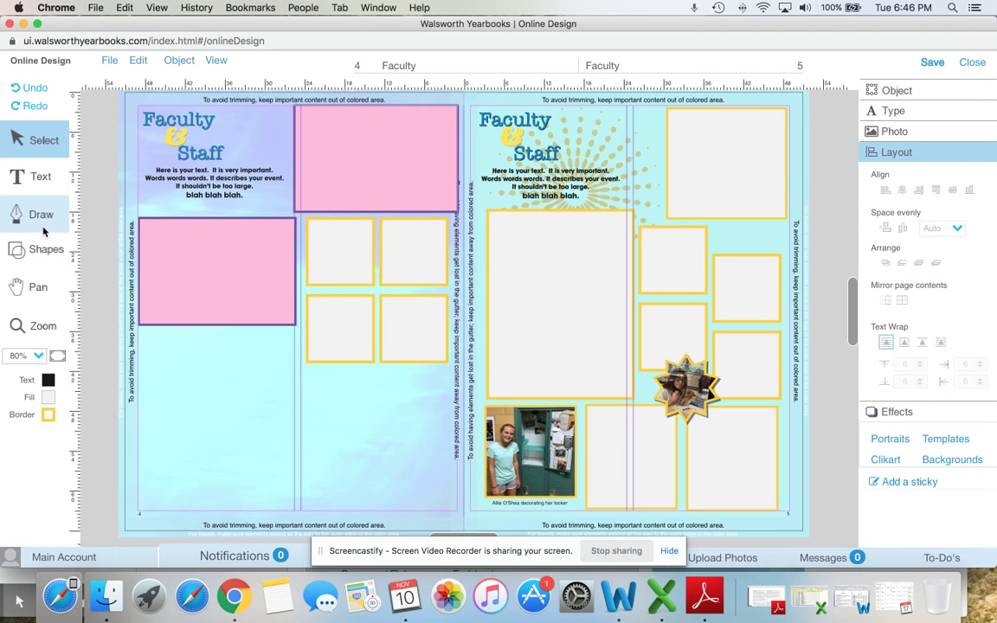
Add a square to page 4's lower corner near the gutter and stretch it to about 16p5.5 wide by 21p6.75 high.
{"action": "left_click", "coordinate": [36, 258]}
{"action": "left_click", "coordinate": [97, 277]}
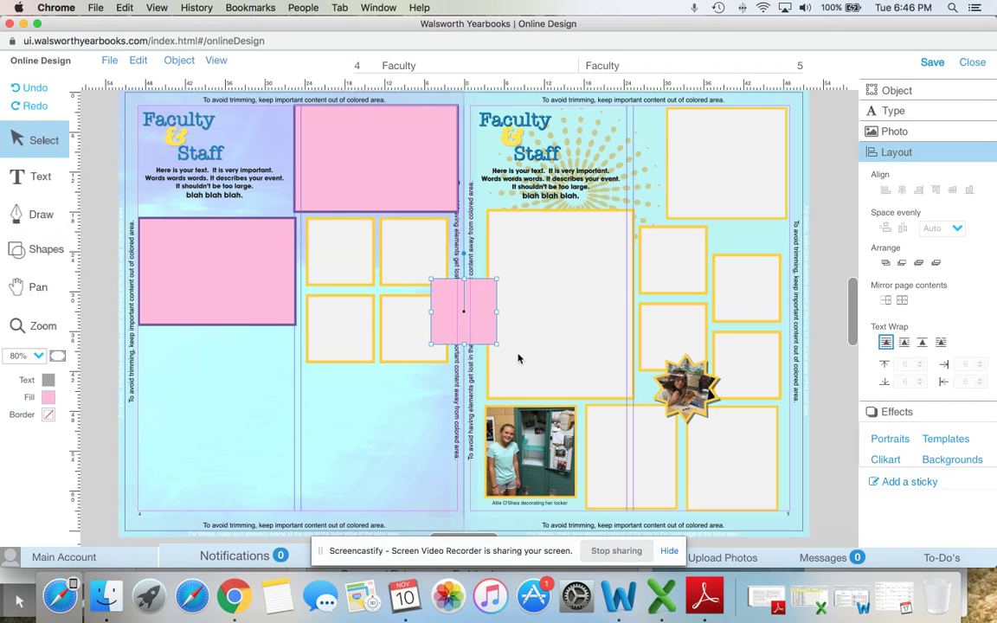
{"action": "left_click_drag", "start_coordinate": [475, 309], "coordinate": [433, 394]}
{"action": "left_click_drag", "start_coordinate": [388, 434], "coordinate": [345, 511]}
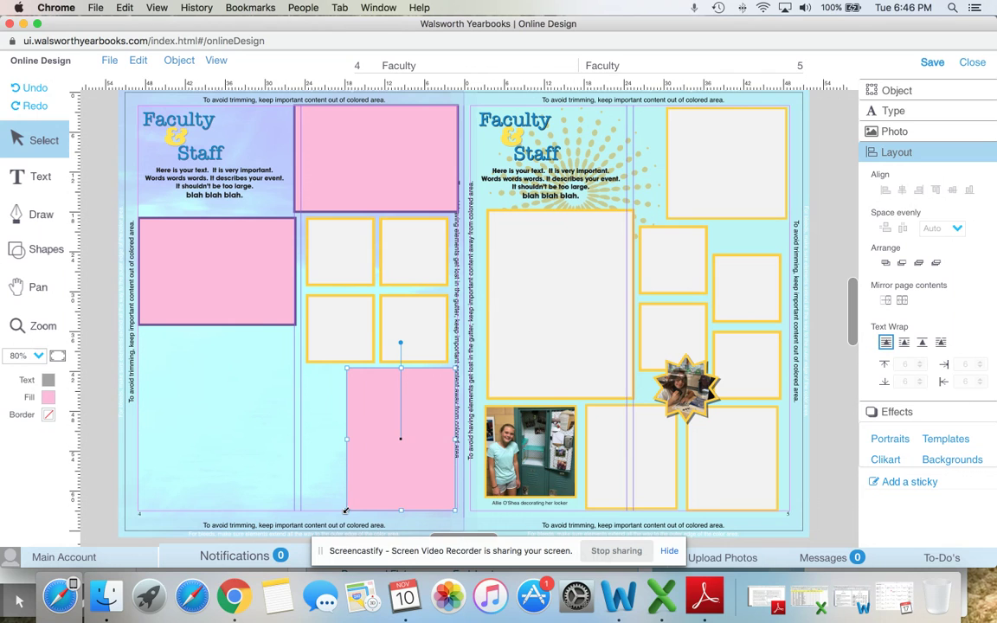
Give the pink rectangle in page 4's lower corner near the gutter a purple F3690 border 5 pts thick.
{"action": "left_click", "coordinate": [304, 436]}
{"action": "left_click", "coordinate": [366, 432]}
{"action": "left_click", "coordinate": [48, 415]}
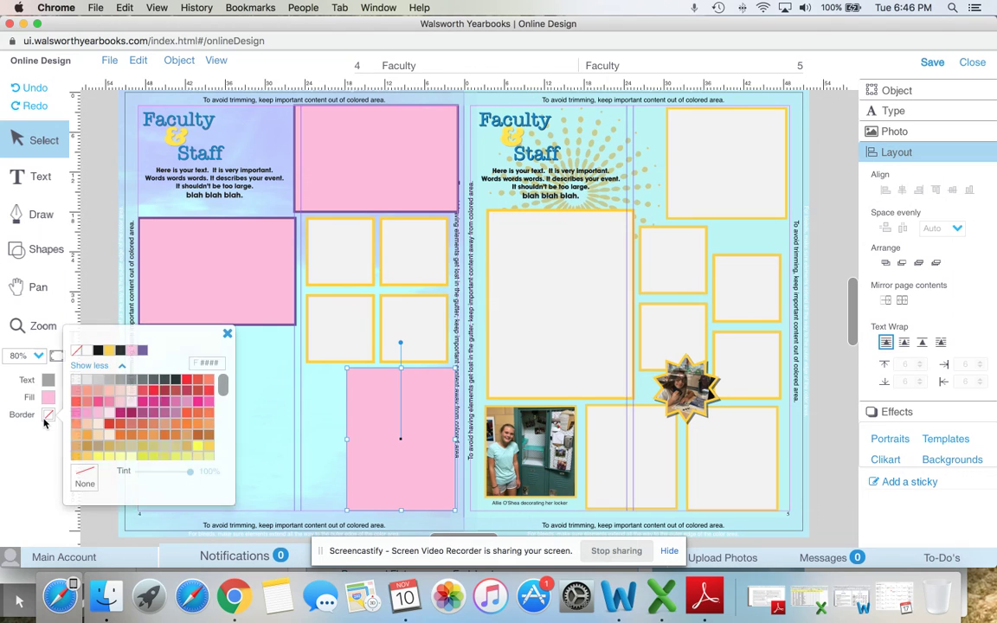
{"action": "left_click", "coordinate": [143, 350]}
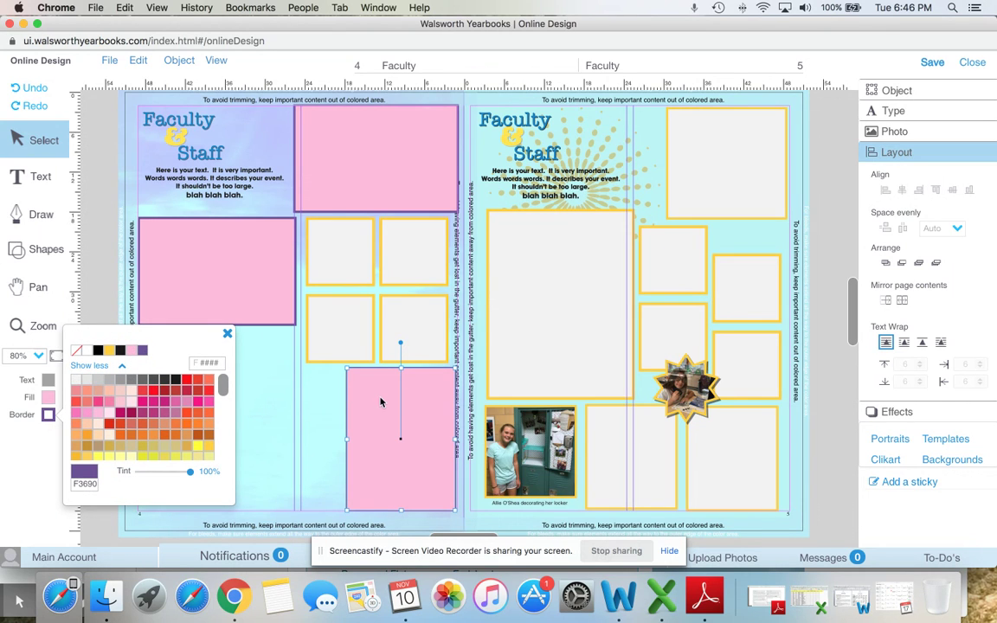
{"action": "left_click", "coordinate": [909, 91]}
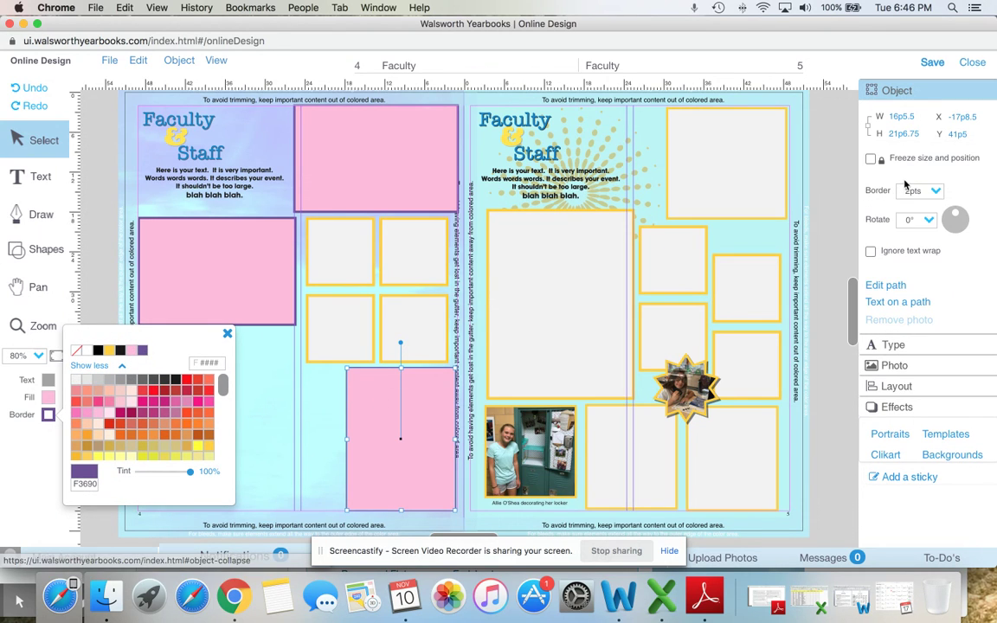
{"action": "left_click", "coordinate": [933, 191]}
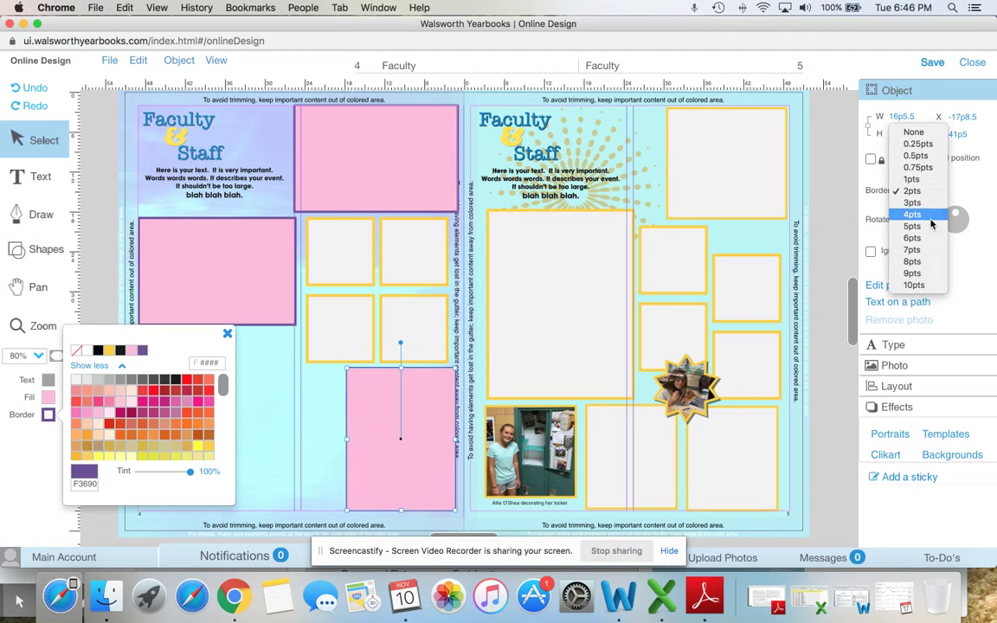
{"action": "left_click", "coordinate": [912, 226]}
Change the border colour of all four small squares on page 4 to blue F4310.
{"action": "left_click", "coordinate": [338, 333]}
{"action": "left_click", "coordinate": [402, 335], "text": "shift"}
{"action": "left_click", "coordinate": [407, 251], "text": "shift"}
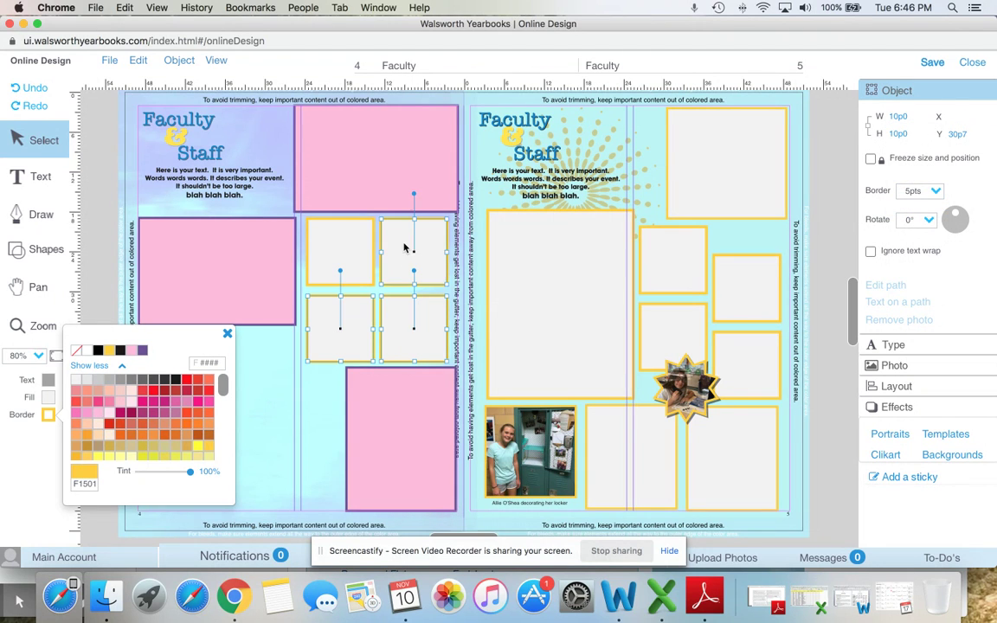
{"action": "left_click", "coordinate": [336, 255], "text": "shift"}
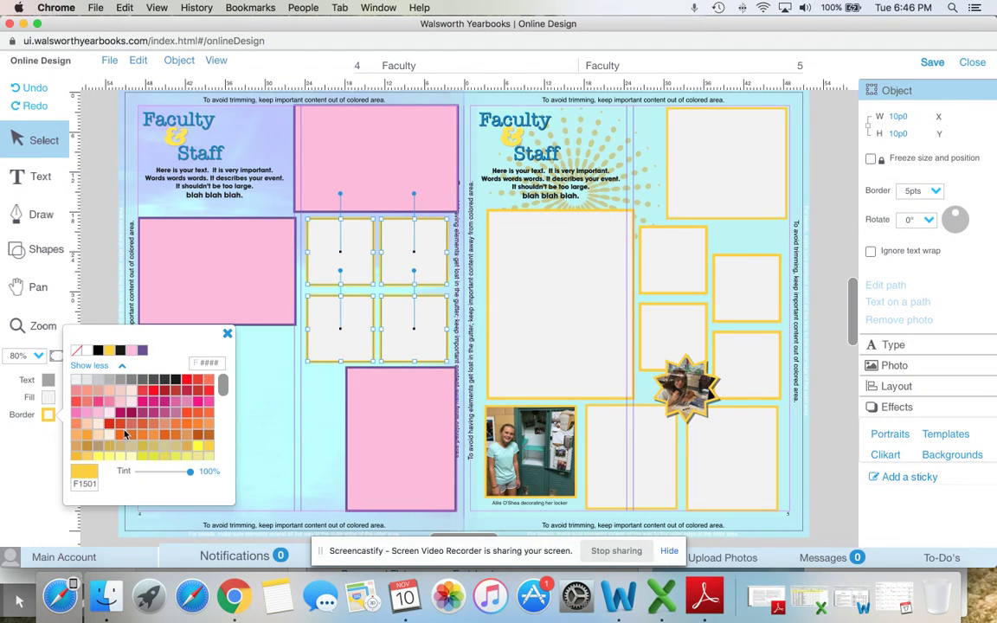
{"action": "scroll", "coordinate": [216, 394], "scroll_direction": "down", "scroll_amount": 5}
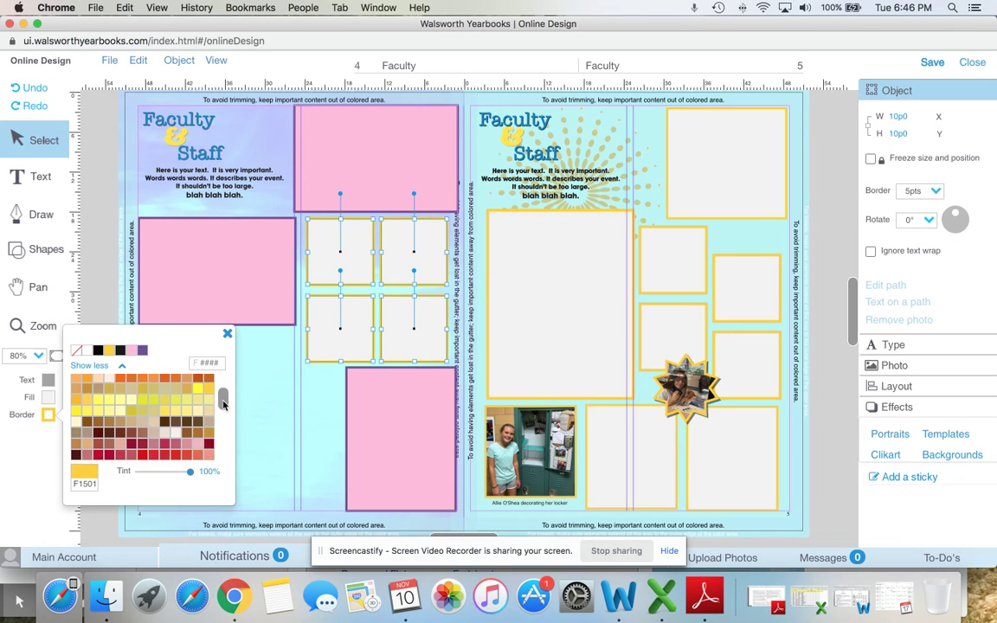
{"action": "left_click", "coordinate": [206, 403]}
{"action": "left_click", "coordinate": [296, 401]}
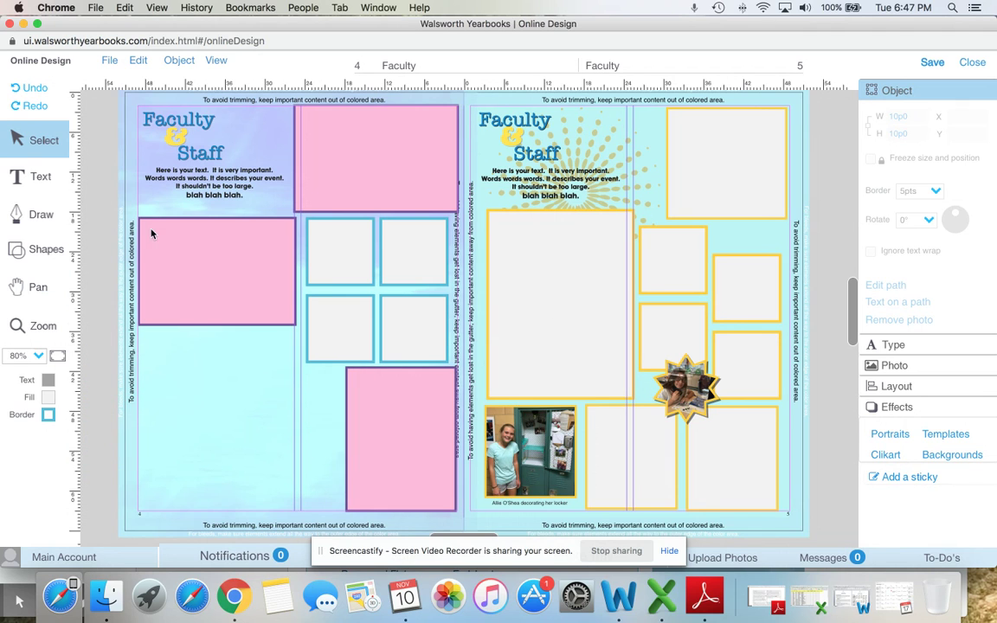
Add a circle in page 4's lower outer corner and enlarge it to about 20p1.25 wide by 21p6.75 high.
{"action": "left_click", "coordinate": [48, 244]}
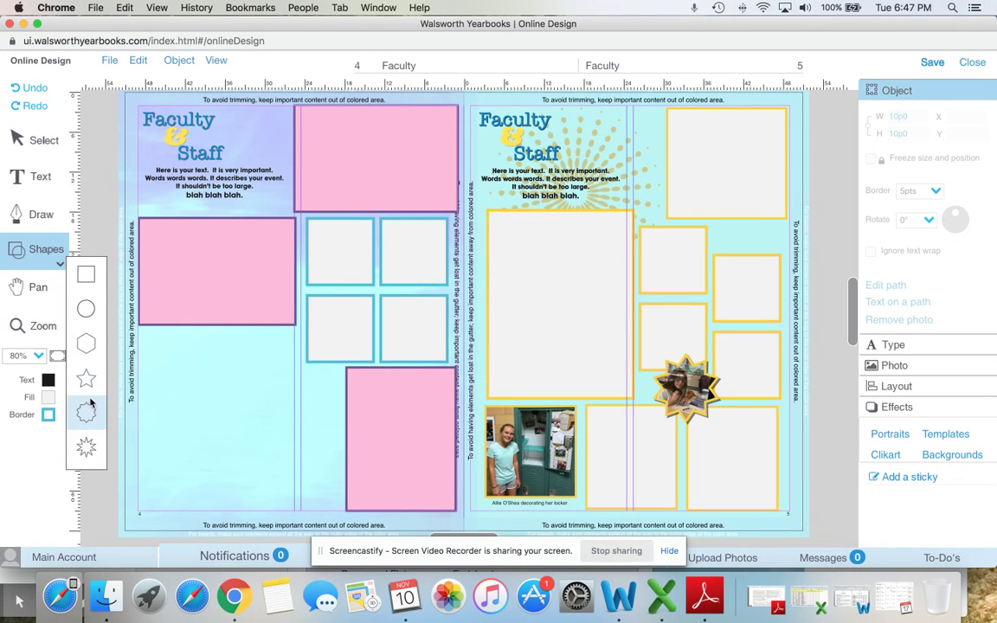
{"action": "left_click", "coordinate": [86, 309]}
{"action": "left_click_drag", "start_coordinate": [470, 309], "coordinate": [386, 475]}
{"action": "left_click_drag", "start_coordinate": [335, 409], "coordinate": [210, 451]}
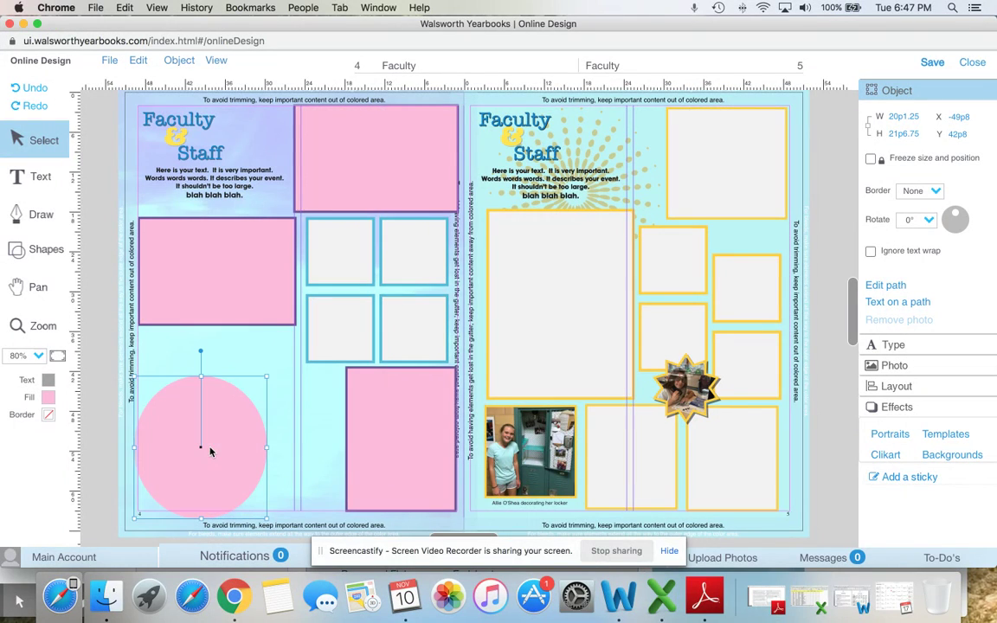
{"action": "left_click", "coordinate": [277, 445]}
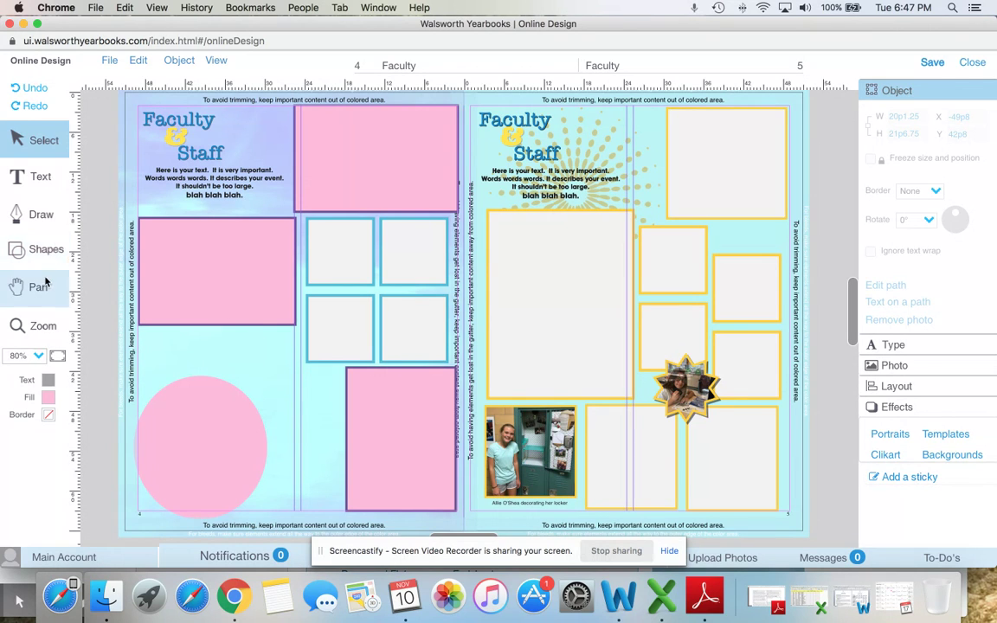
Draw a closed straight-sided shape about 13p4 by 21p7 between the circle and lower pink rectangle, angling its edge around the circle.
{"action": "left_click", "coordinate": [44, 213]}
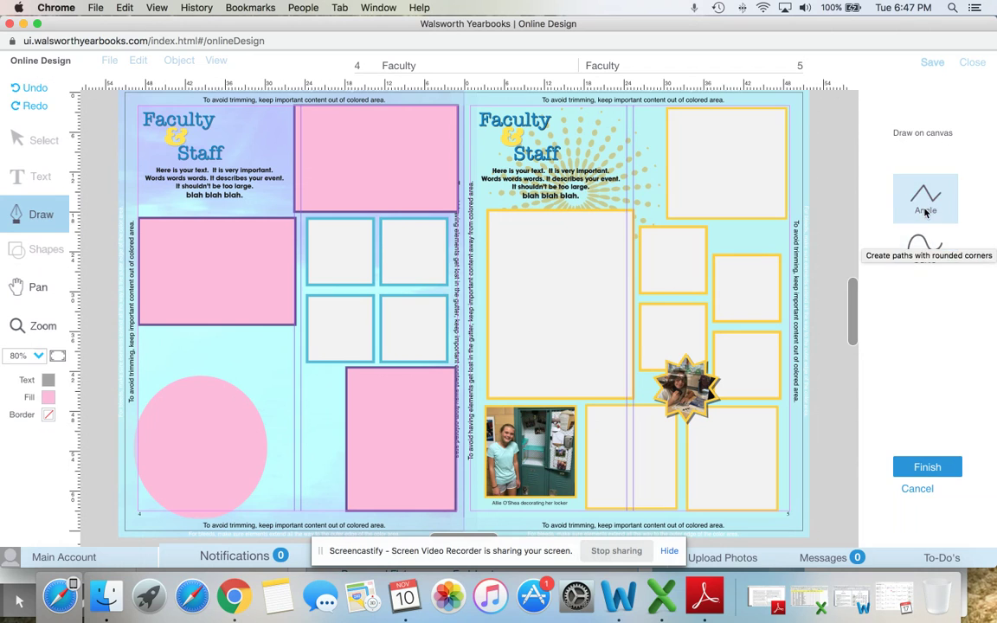
{"action": "left_click", "coordinate": [255, 511]}
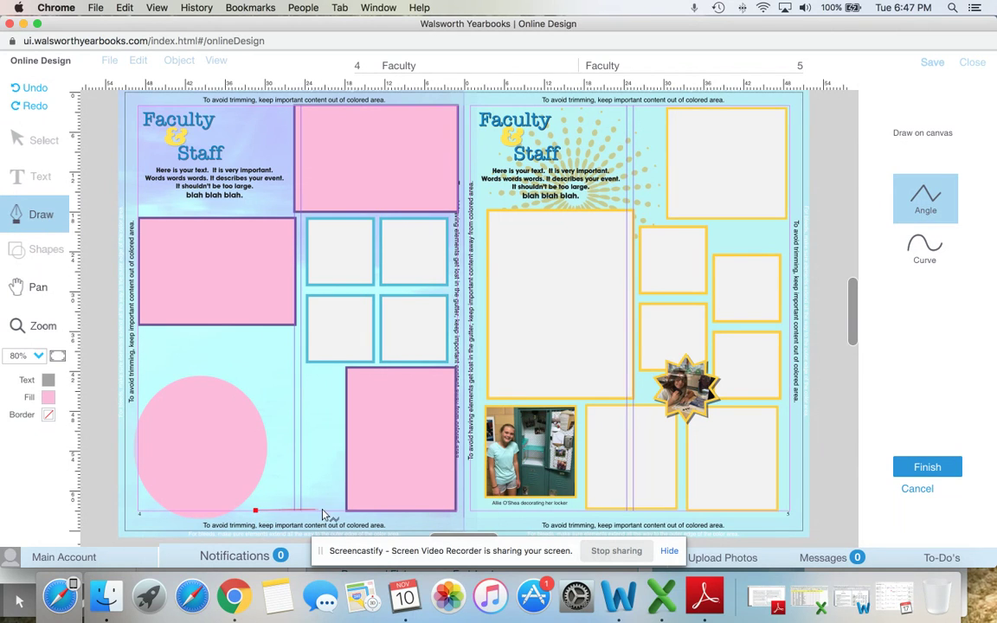
{"action": "left_click", "coordinate": [336, 510]}
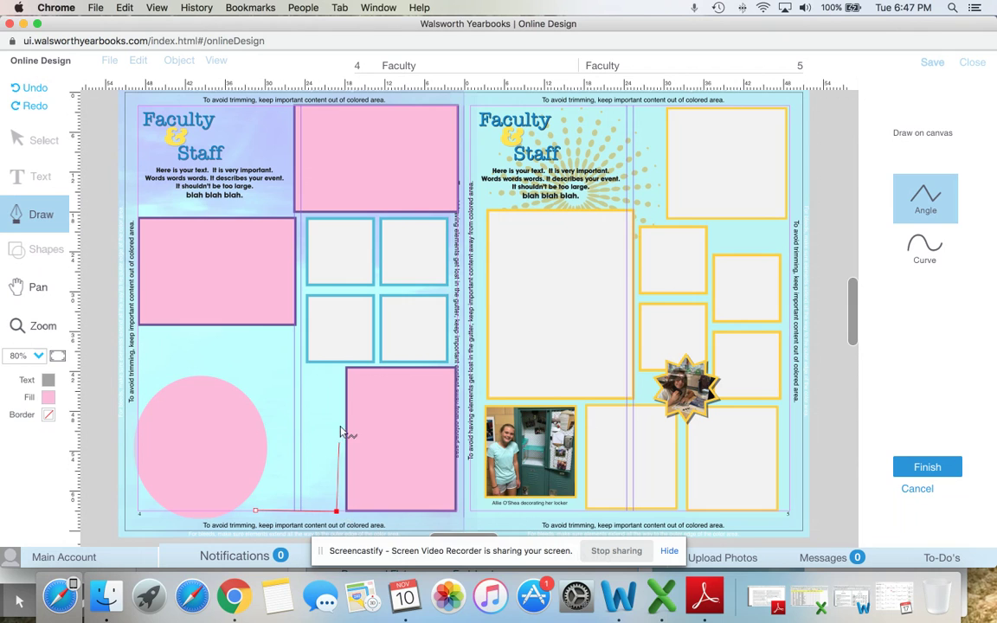
{"action": "left_click", "coordinate": [337, 372]}
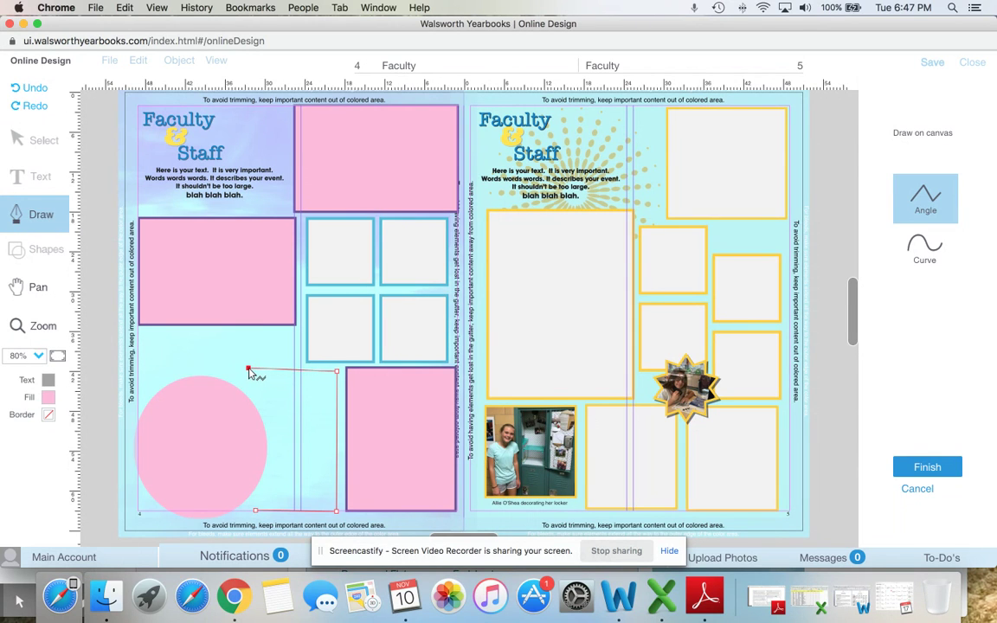
{"action": "left_click", "coordinate": [248, 370]}
{"action": "left_click", "coordinate": [275, 426]}
{"action": "left_click", "coordinate": [275, 462]}
{"action": "left_click", "coordinate": [256, 511]}
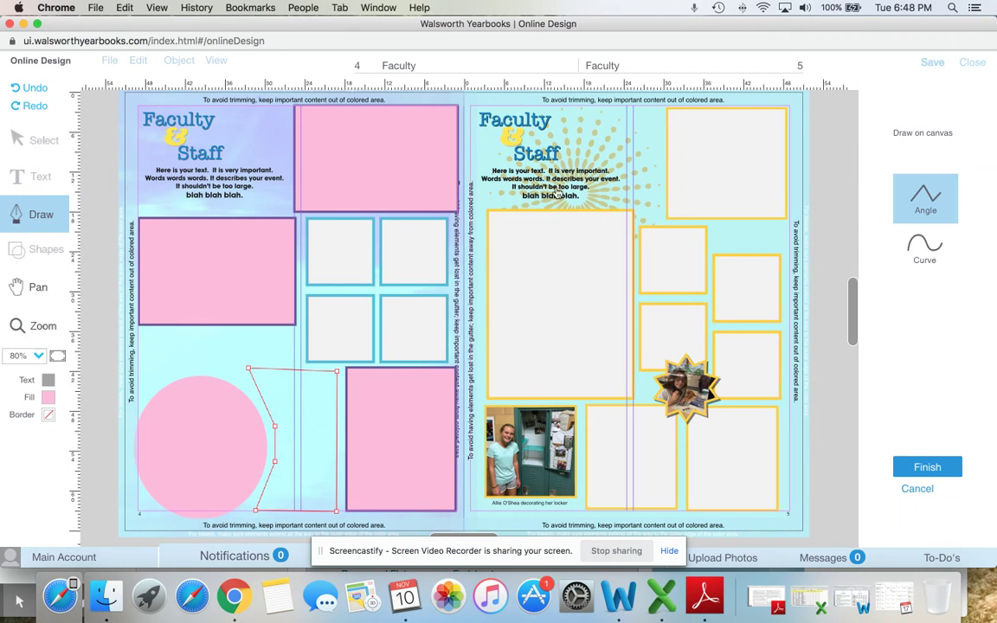
{"action": "left_click", "coordinate": [932, 469]}
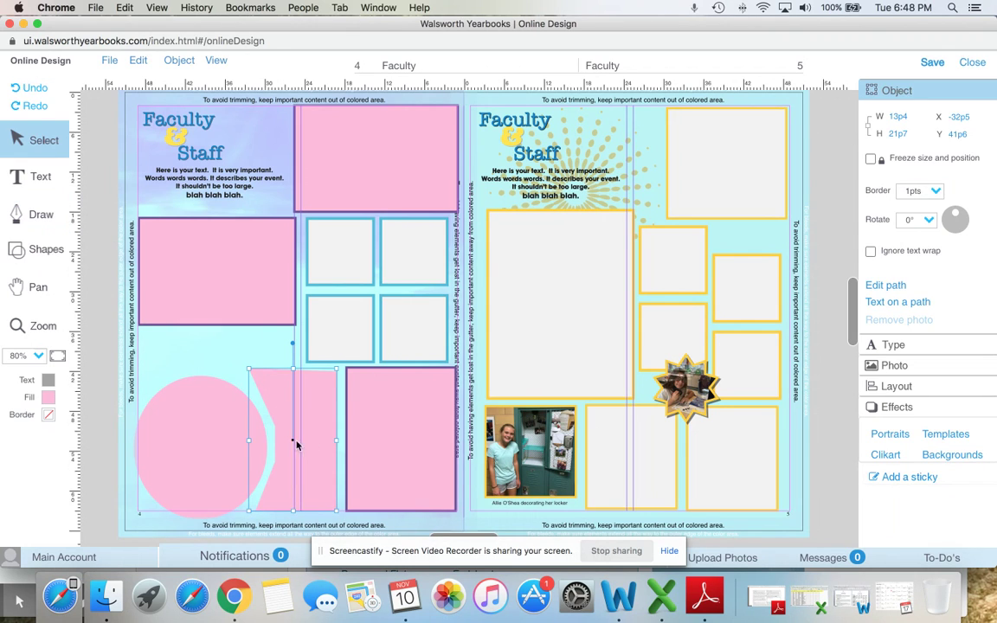
Give the custom-drawn shape beside the circle a blue F4310 border 5 pts thick.
{"action": "left_click", "coordinate": [48, 416]}
{"action": "left_click", "coordinate": [152, 350]}
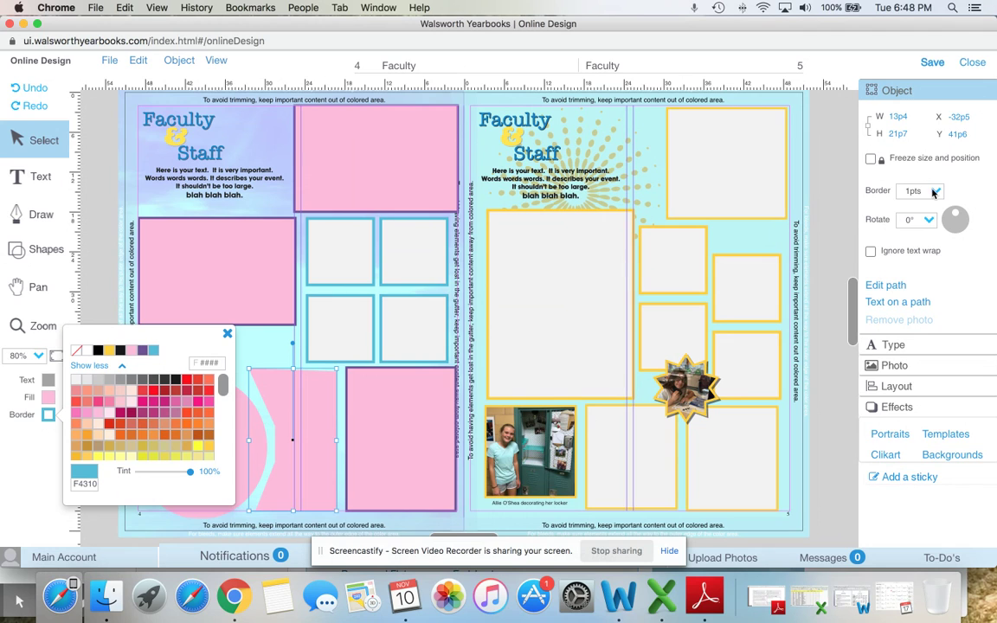
{"action": "left_click", "coordinate": [935, 193]}
{"action": "left_click", "coordinate": [916, 239]}
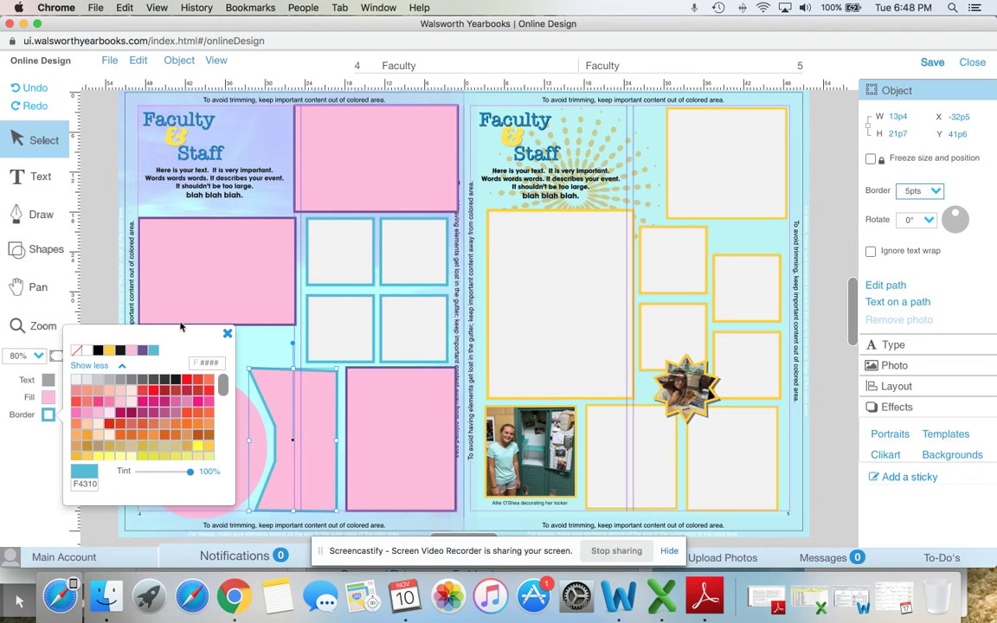
{"action": "left_click", "coordinate": [227, 334]}
{"action": "left_click", "coordinate": [243, 364]}
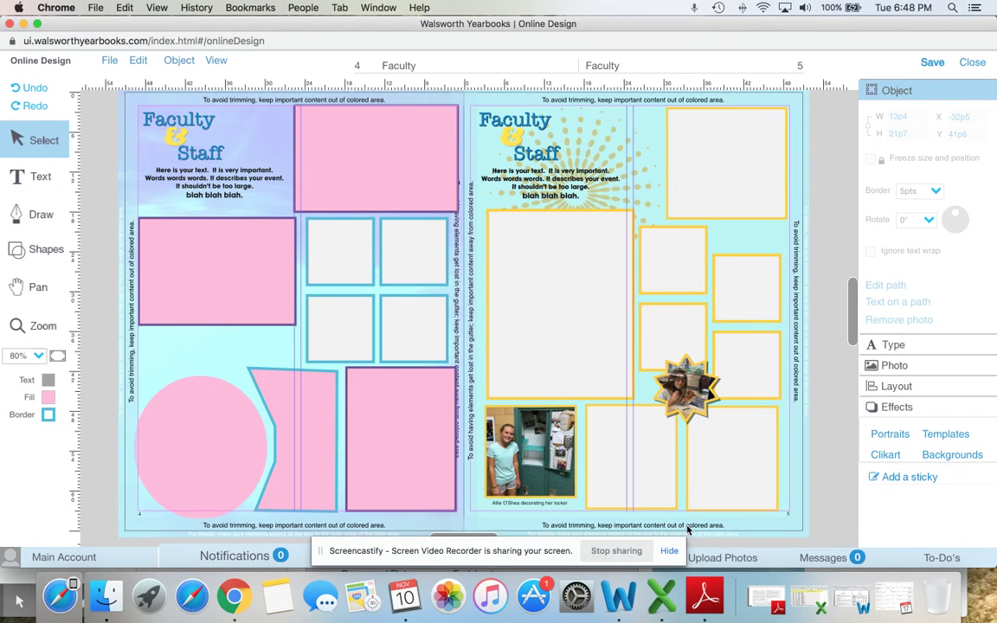
Hide the screen-sharing notice and browse the 21st Century Sports photos in the photo tray.
{"action": "left_click", "coordinate": [668, 552]}
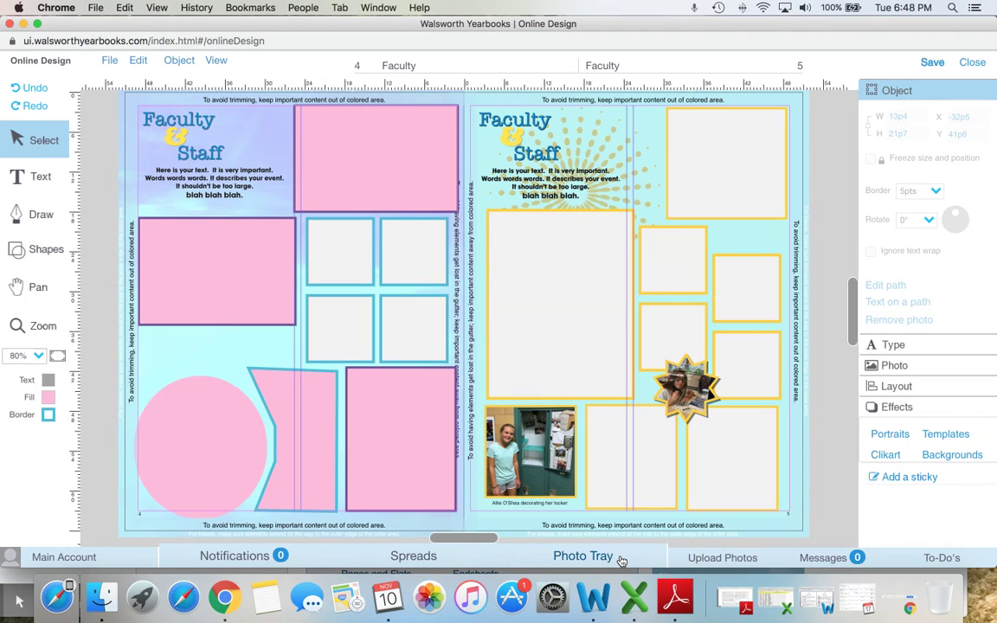
{"action": "left_click", "coordinate": [621, 559]}
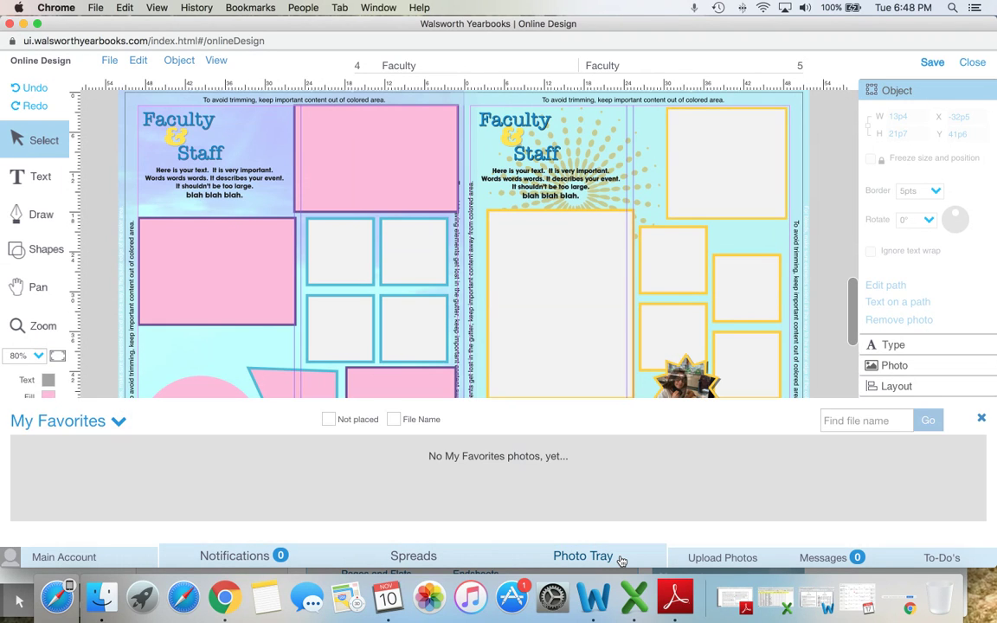
{"action": "left_click", "coordinate": [82, 427]}
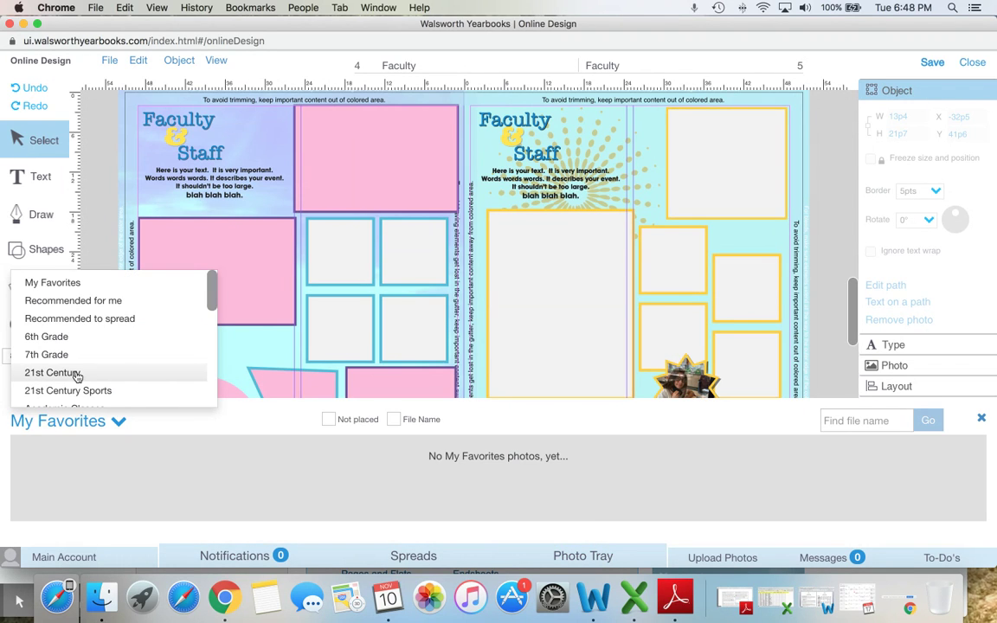
{"action": "left_click", "coordinate": [78, 390]}
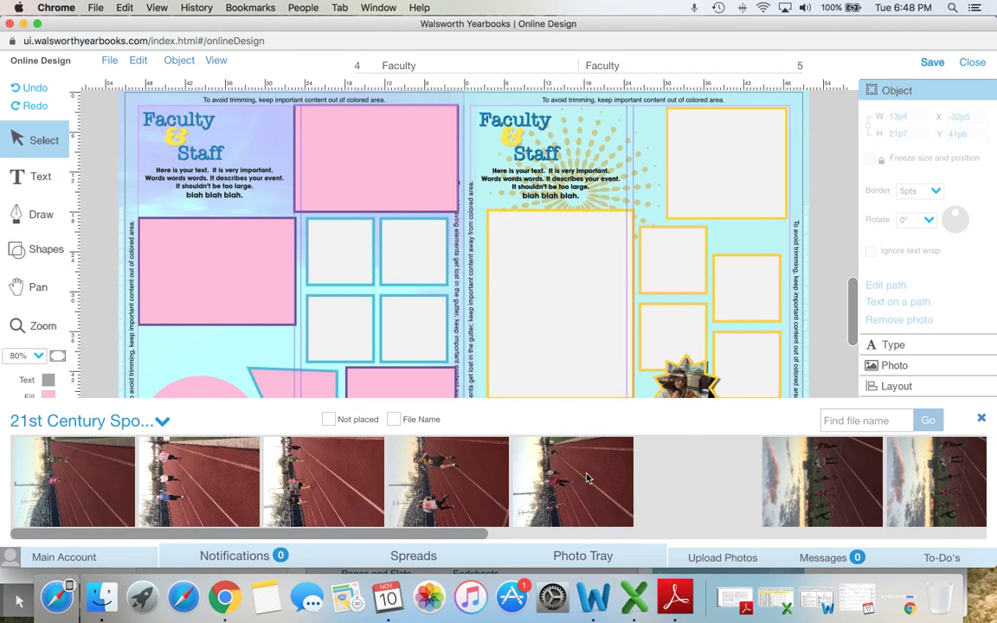
{"action": "scroll", "coordinate": [772, 495], "scroll_direction": "right", "scroll_amount": 1}
{"action": "scroll", "coordinate": [772, 494], "scroll_direction": "right", "scroll_amount": 10}
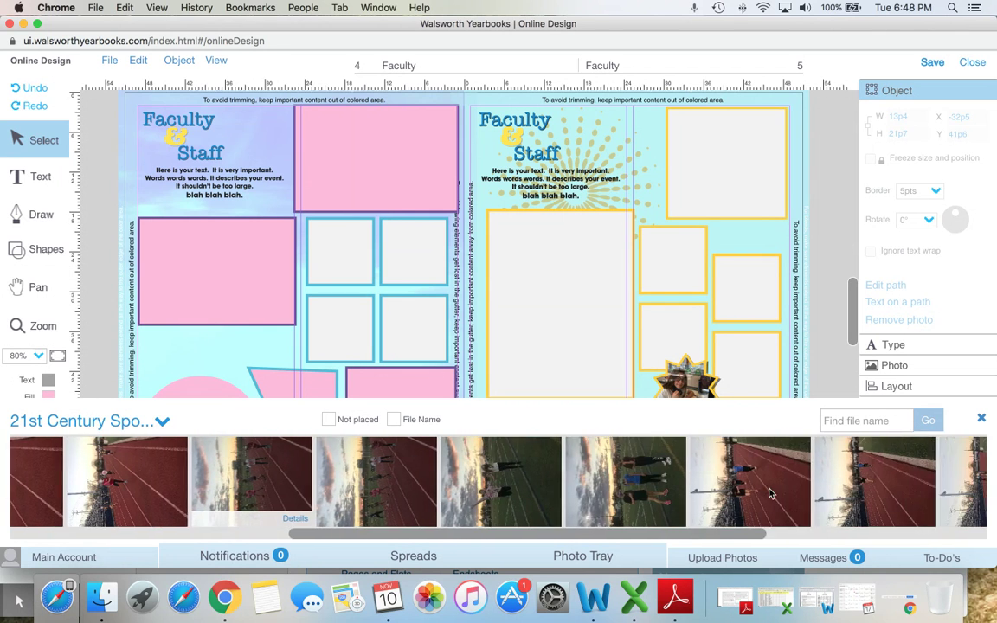
Try to place the group photo with raised lacrosse sticks from the 21st Century Sports photos into page 4's circle.
{"action": "left_click_drag", "start_coordinate": [847, 502], "coordinate": [286, 397]}
{"action": "left_click", "coordinate": [216, 396]}
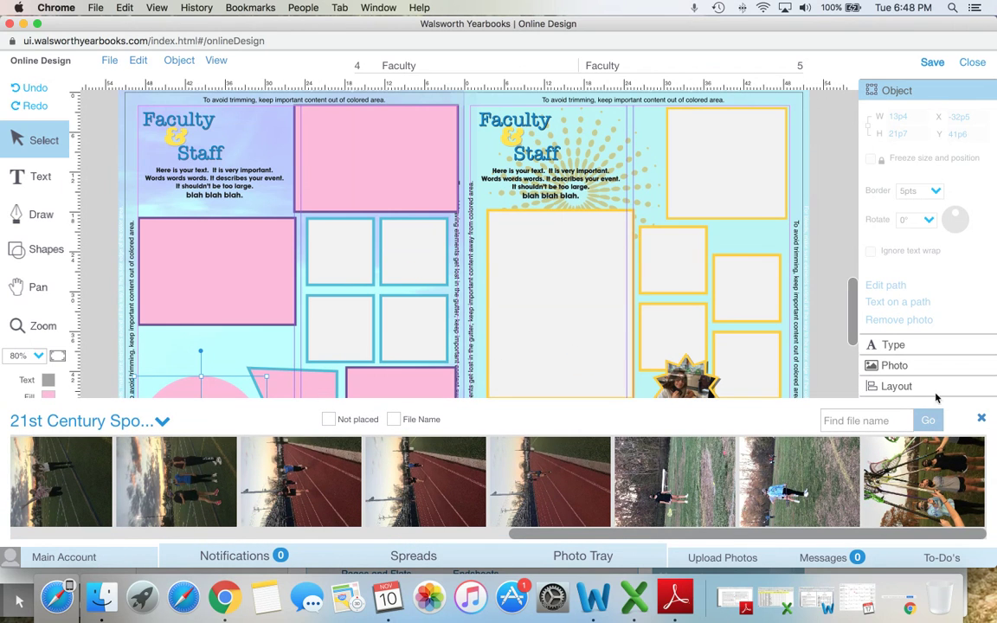
{"action": "left_click", "coordinate": [983, 421]}
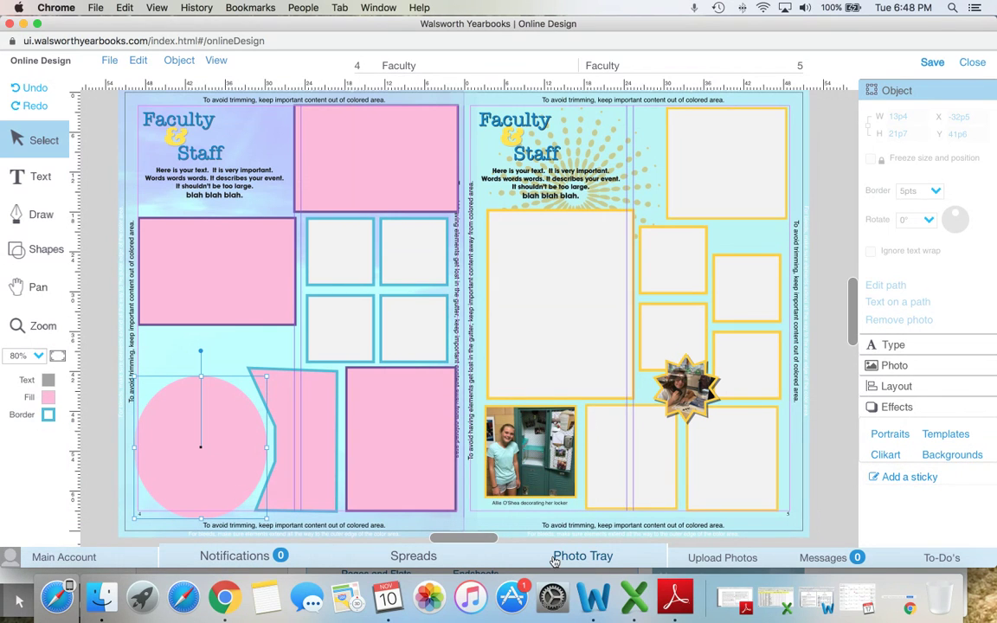
Fill page 4's circle with the last 21st Century Sports photo, the group holding up lacrosse sticks, and close the photo tray.
{"action": "left_click", "coordinate": [598, 557]}
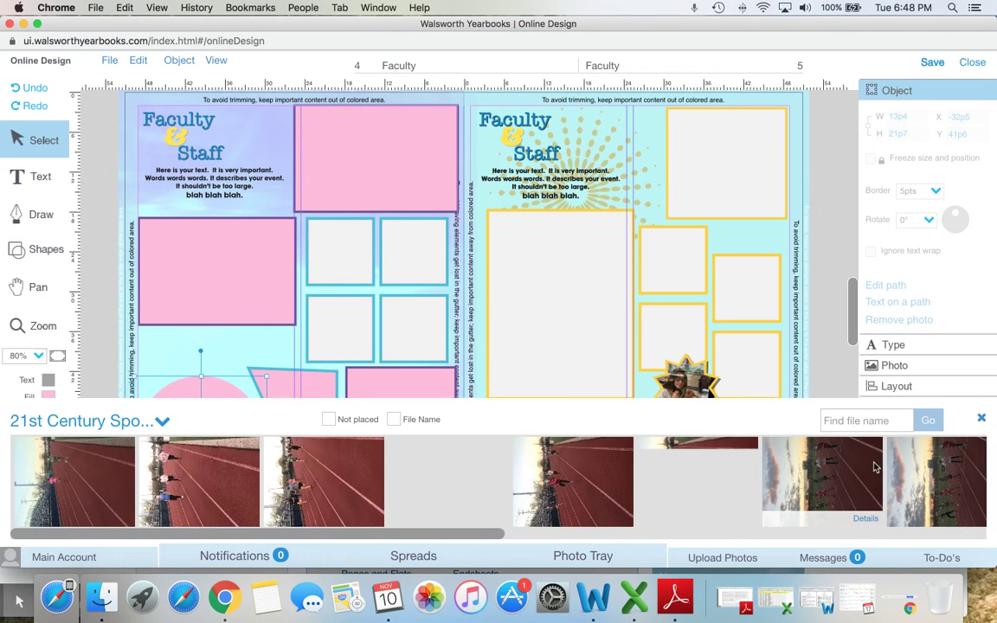
{"action": "scroll", "coordinate": [847, 502], "scroll_direction": "right", "scroll_amount": 5}
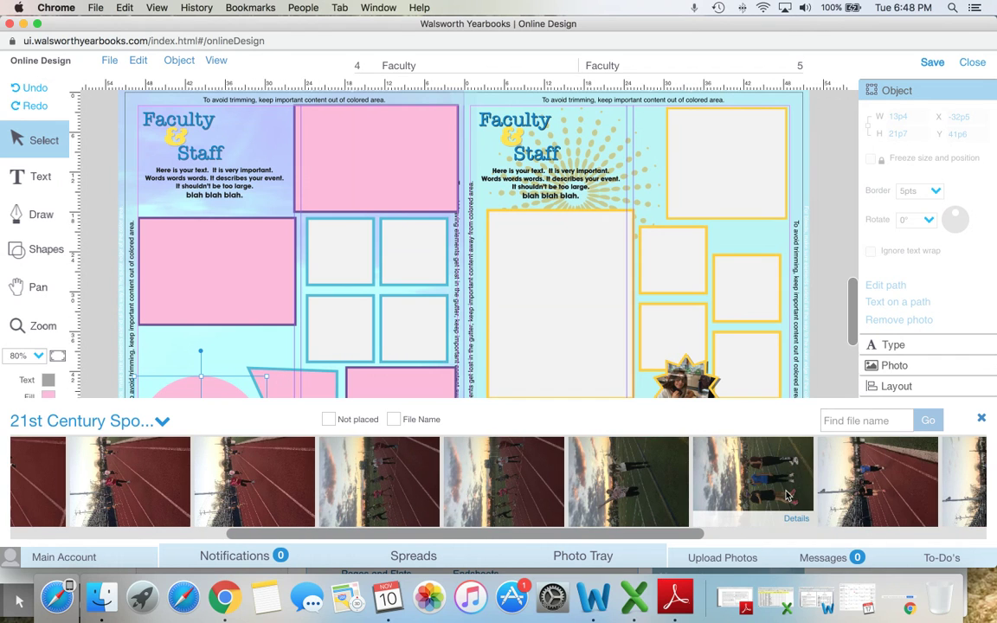
{"action": "scroll", "coordinate": [884, 476], "scroll_direction": "right", "scroll_amount": 5}
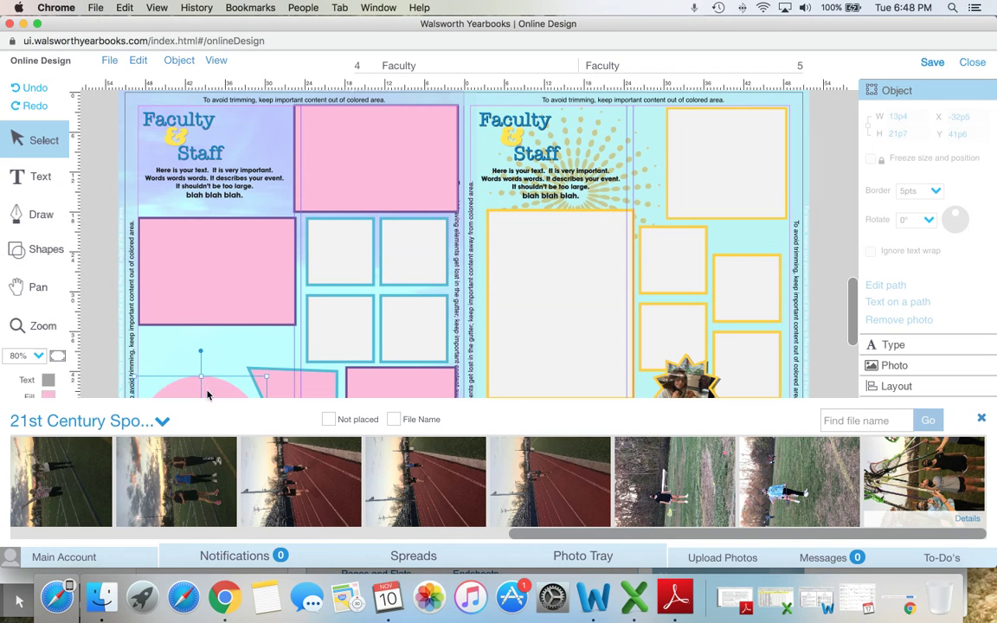
{"action": "left_click_drag", "start_coordinate": [207, 395], "coordinate": [208, 398]}
{"action": "left_click", "coordinate": [982, 419]}
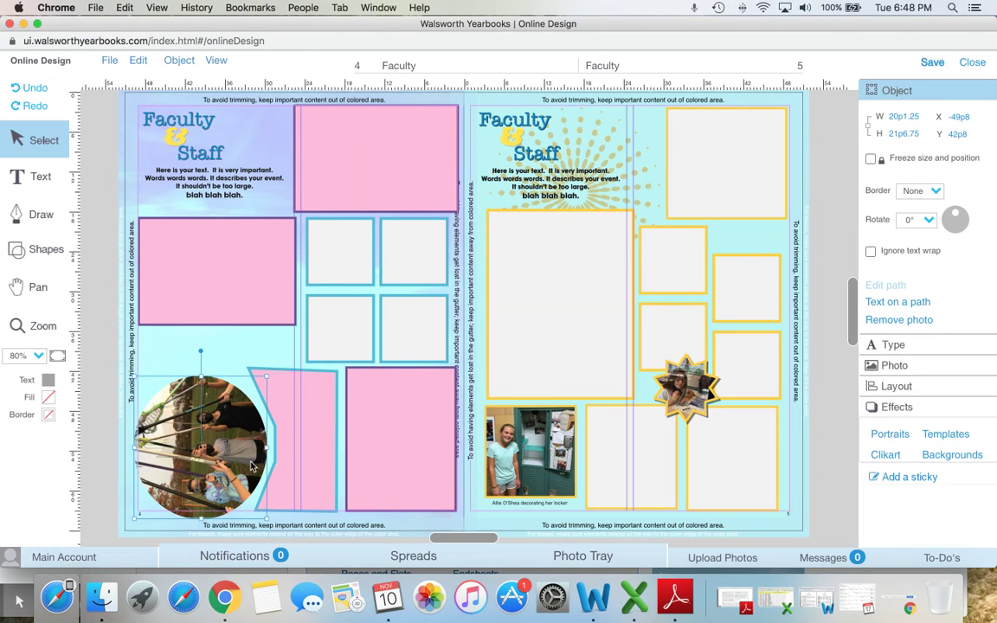
Open the circle's photo for cropping and rotate the image 90° within its frame.
{"action": "double_click", "coordinate": [210, 423]}
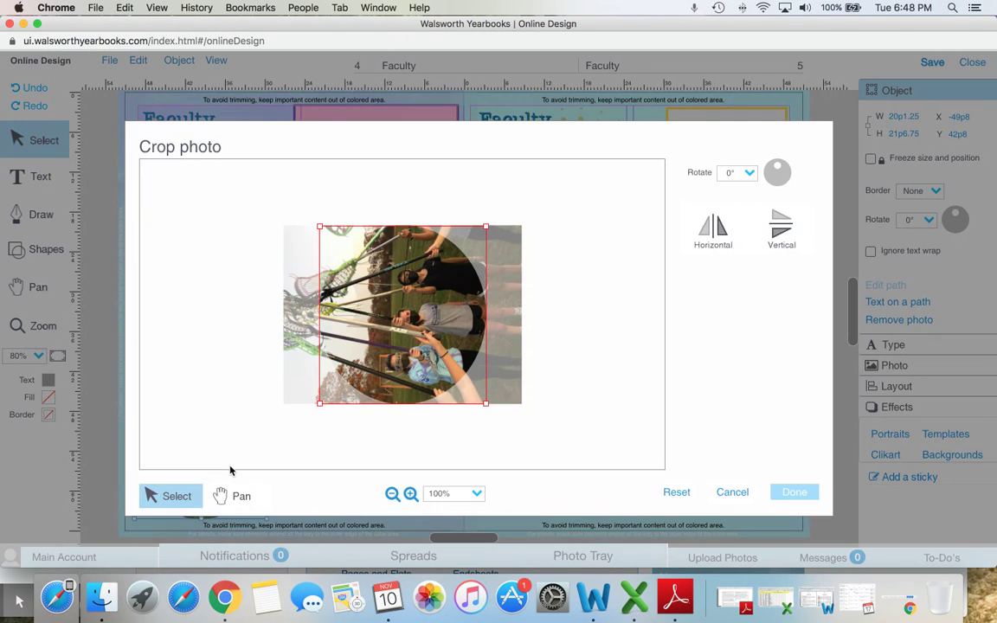
{"action": "left_click", "coordinate": [750, 174]}
{"action": "left_click", "coordinate": [743, 192]}
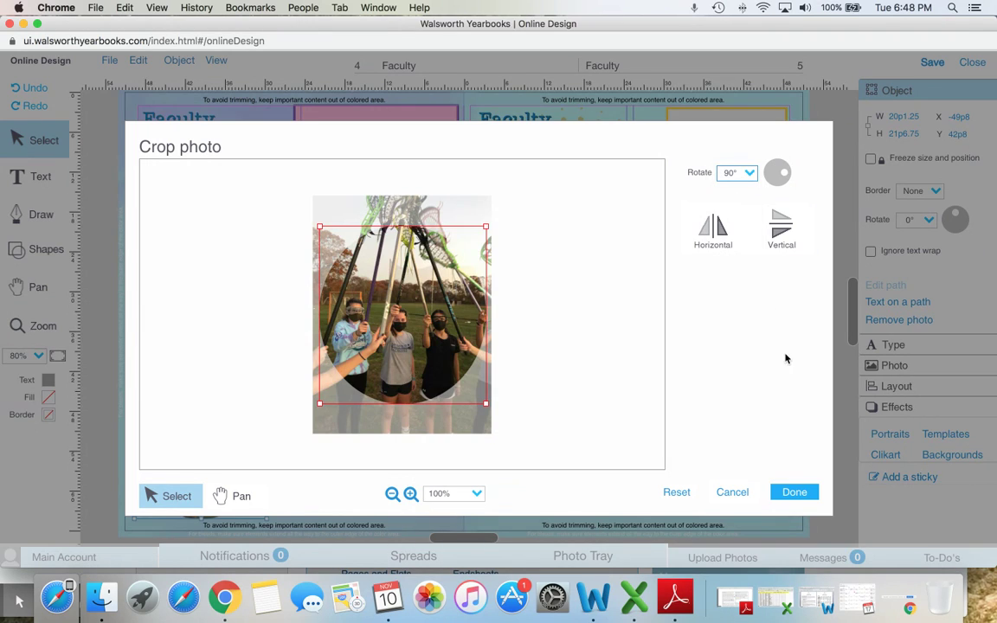